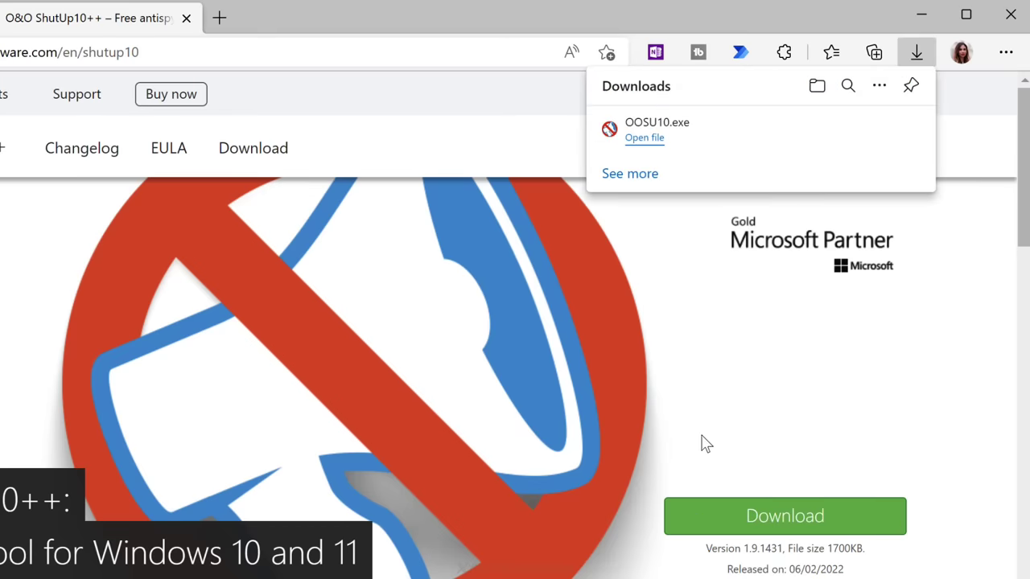
Open the downloaded OOSU10.exe from Edge's Downloads panel to launch O&O ShutUp10++.
left_click(645, 138)
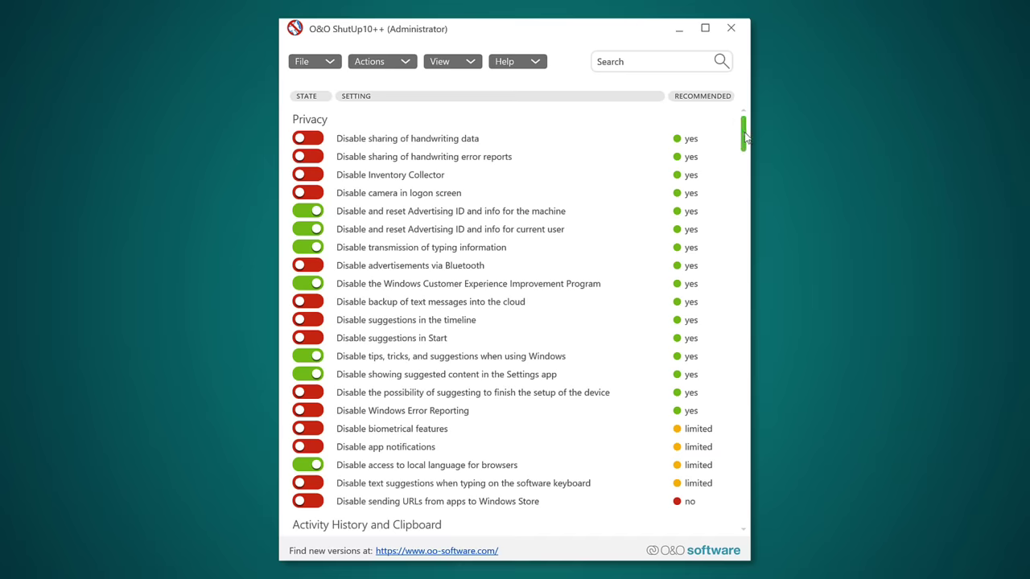
left_click_drag(744, 136, 741, 323)
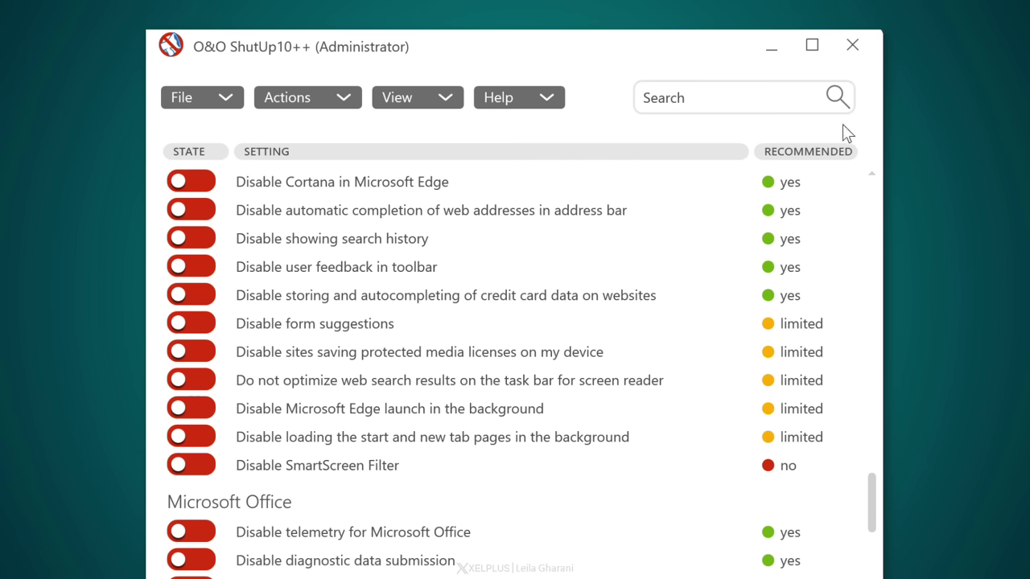
Choose Actions > Apply only recommended settings in O&O ShutUp10++.
left_click(333, 95)
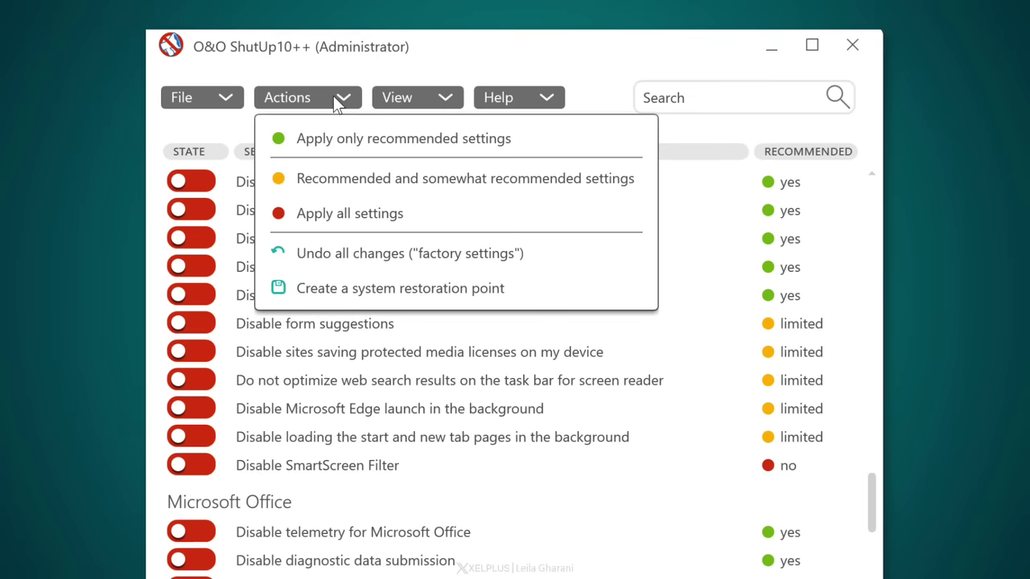
left_click(334, 138)
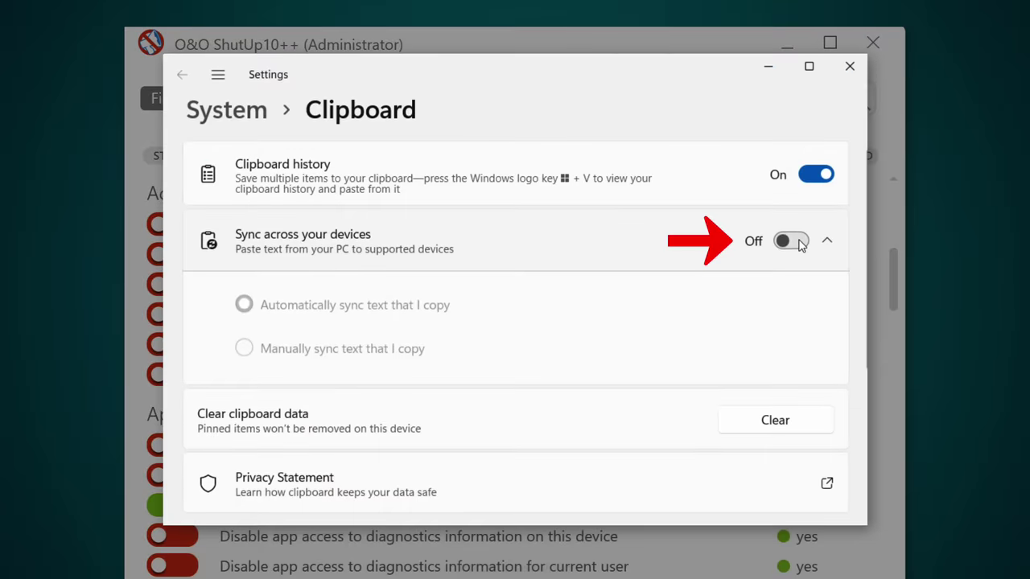
Switch the Clipboard 'Sync across your devices' toggle On.
left_click(797, 243)
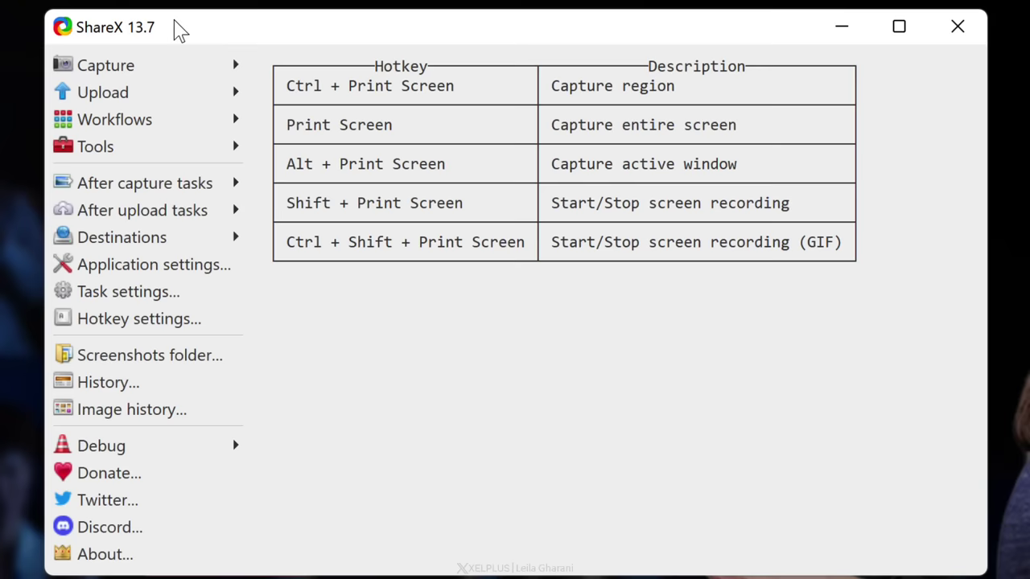
Capture a region screenshot covering the xelplus.com page shown in Edge.
left_click(158, 70)
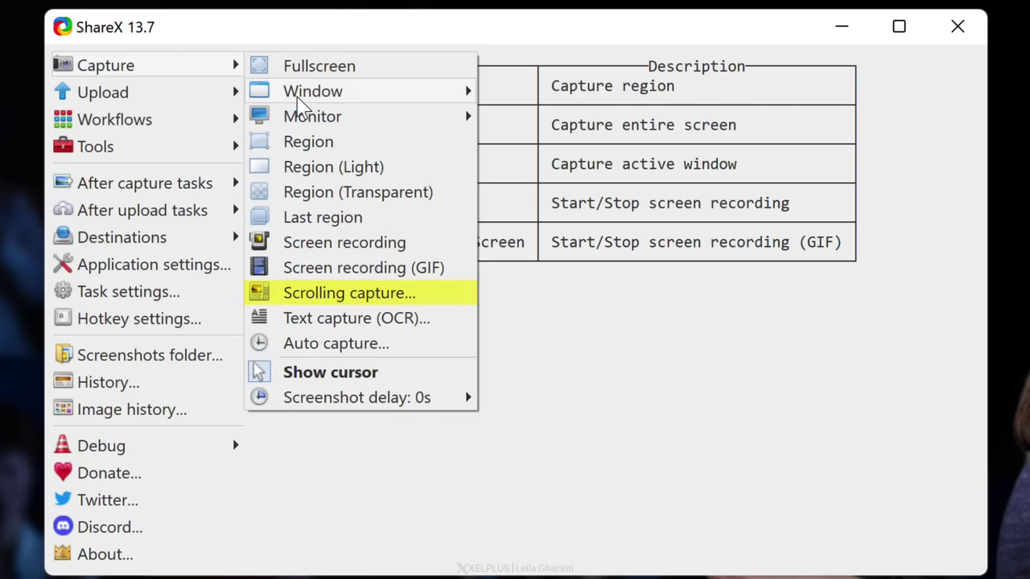
left_click(310, 143)
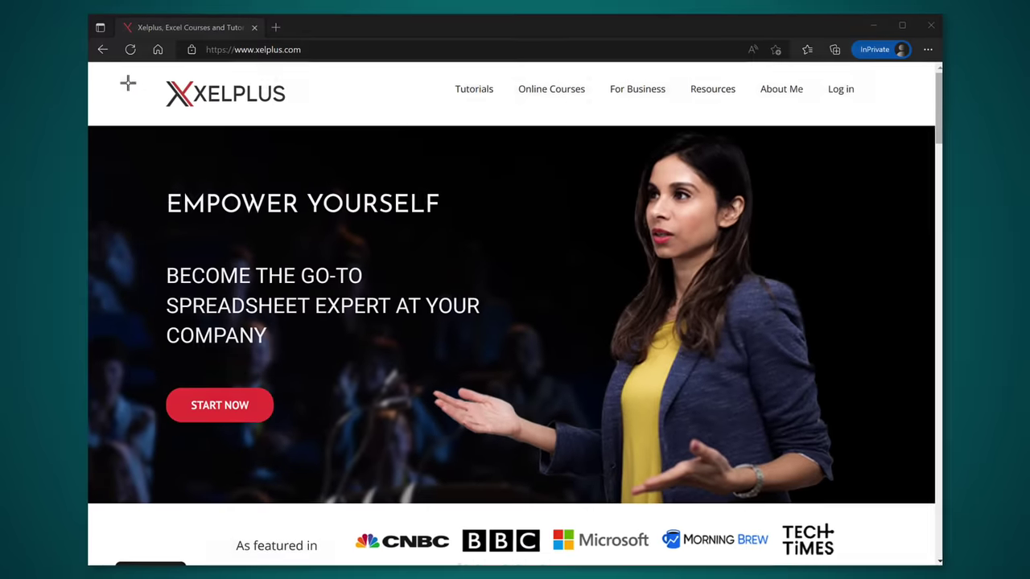
left_click_drag(110, 69, 917, 555)
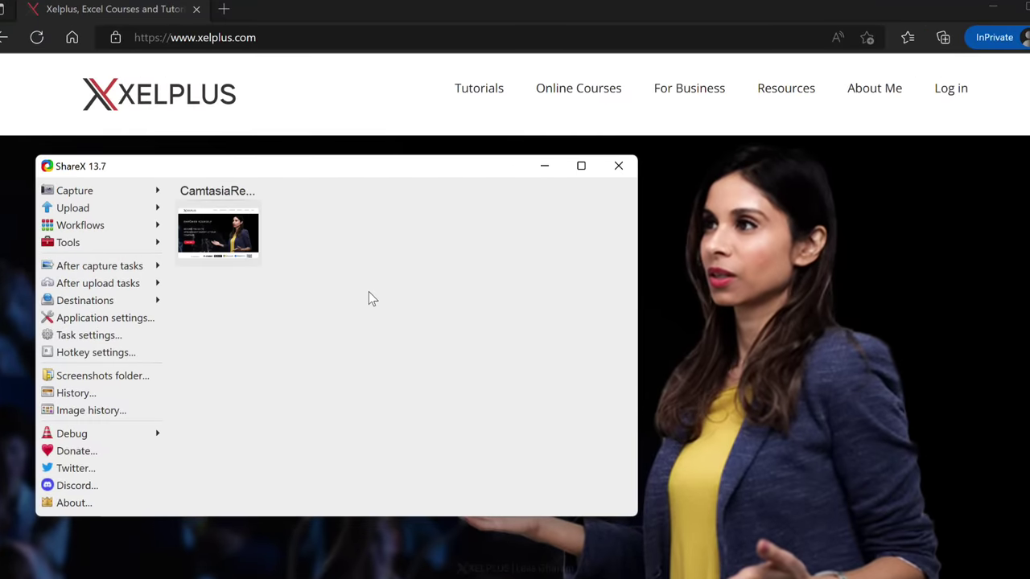
Open the Xelplus capture in the editor, circle EMPOWER YOURSELF in red, and caption it 'I have to change this picture'.
right_click(234, 239)
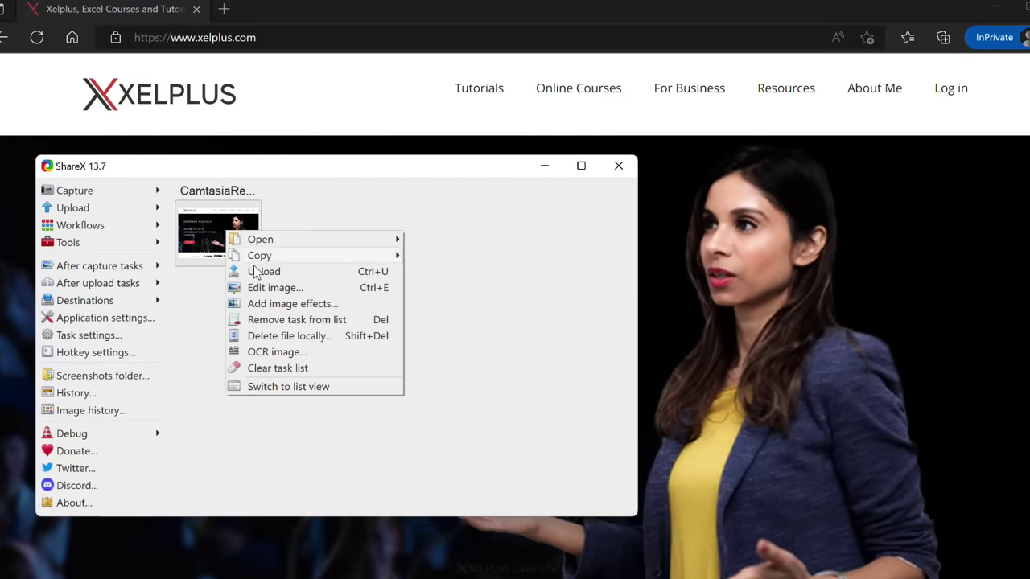
left_click(272, 288)
mouse_move(415, 169)
left_mouse_down()
mouse_move(290, 157)
mouse_move(129, 281)
mouse_move(467, 212)
mouse_move(314, 170)
left_mouse_up()
key("o")
left_click(314, 169)
type("I have to change this picture")
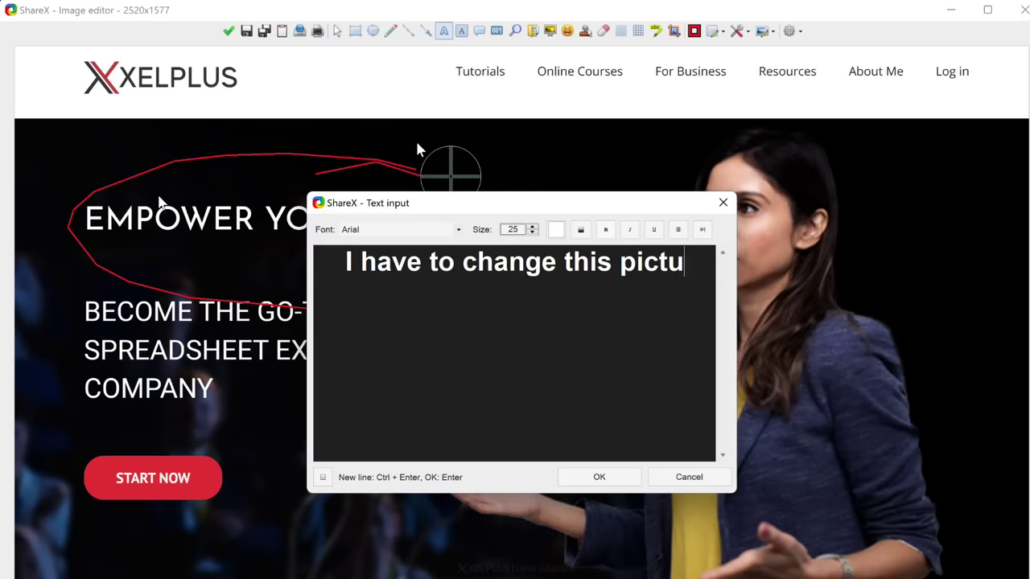
key("Return")
Add red circles, magnify START NOW, pixelate SPREADSHEET, and number the like and Subscribe buttons 2 and 3.
key("g")
left_click_drag(515, 293, 616, 395)
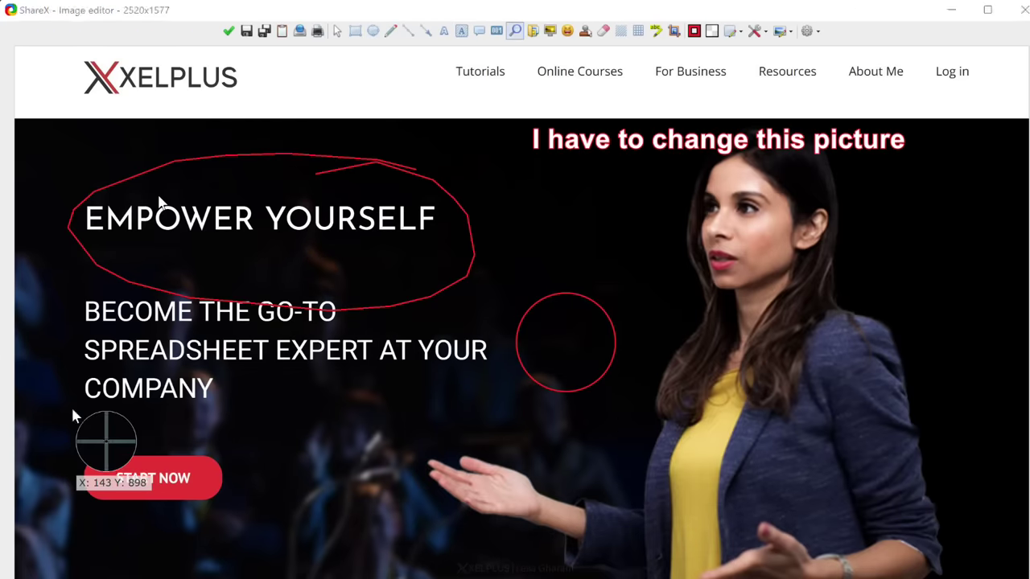
left_click_drag(73, 409, 117, 454)
left_click_drag(155, 491, 230, 568)
key("p")
left_click_drag(230, 367, 269, 372)
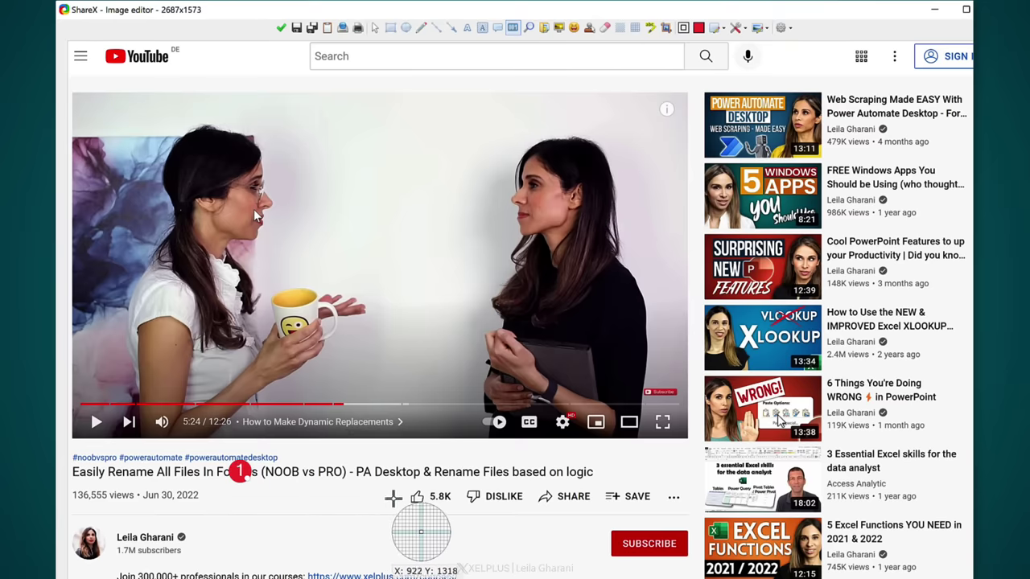
left_click(393, 496)
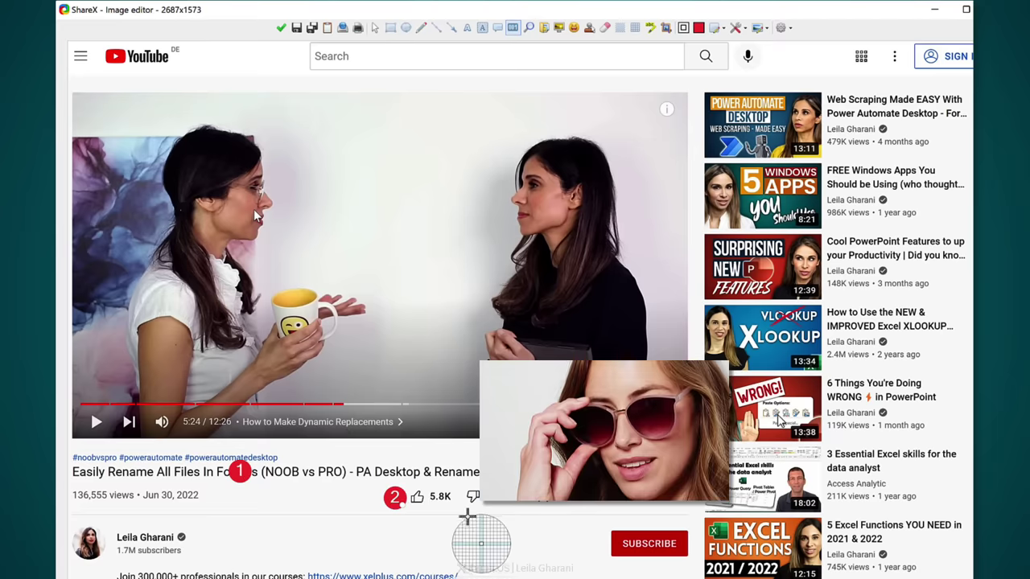
left_click(591, 541)
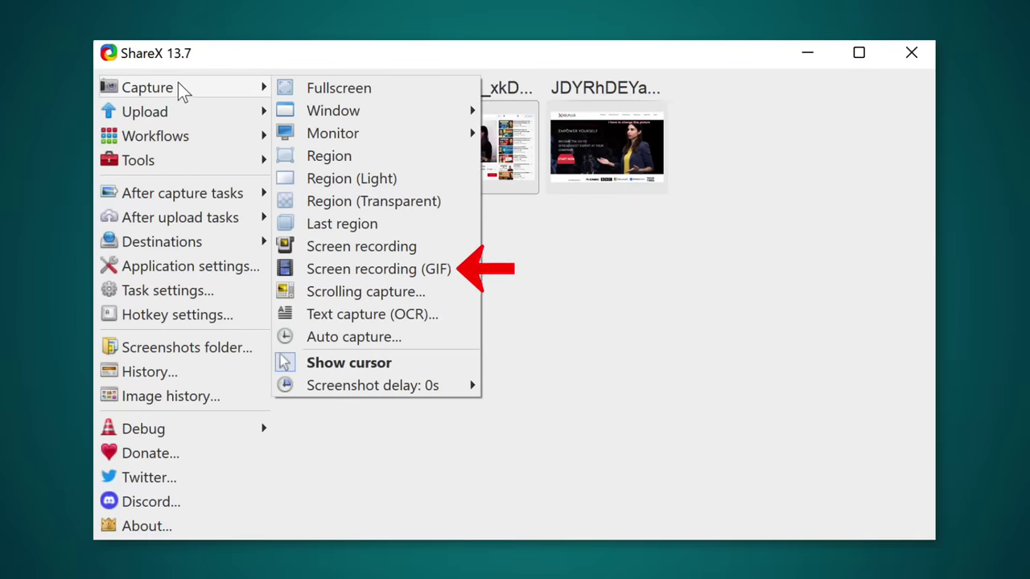
mouse_move(183, 158)
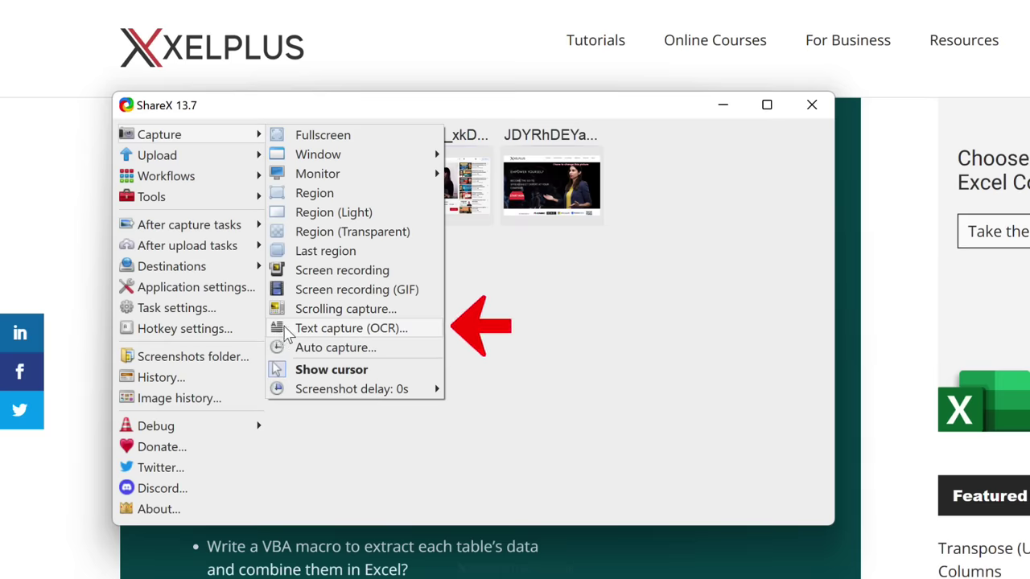
Run Text capture (OCR) over the article's opening paragraphs and review the recognised text.
left_click(286, 329)
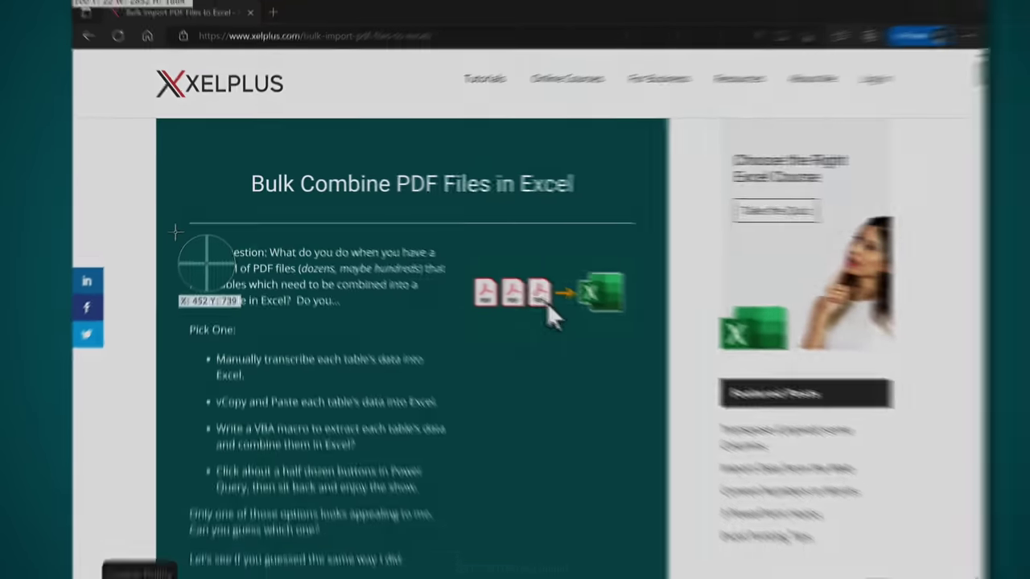
left_click_drag(147, 262, 501, 575)
left_click_drag(406, 465, 444, 552)
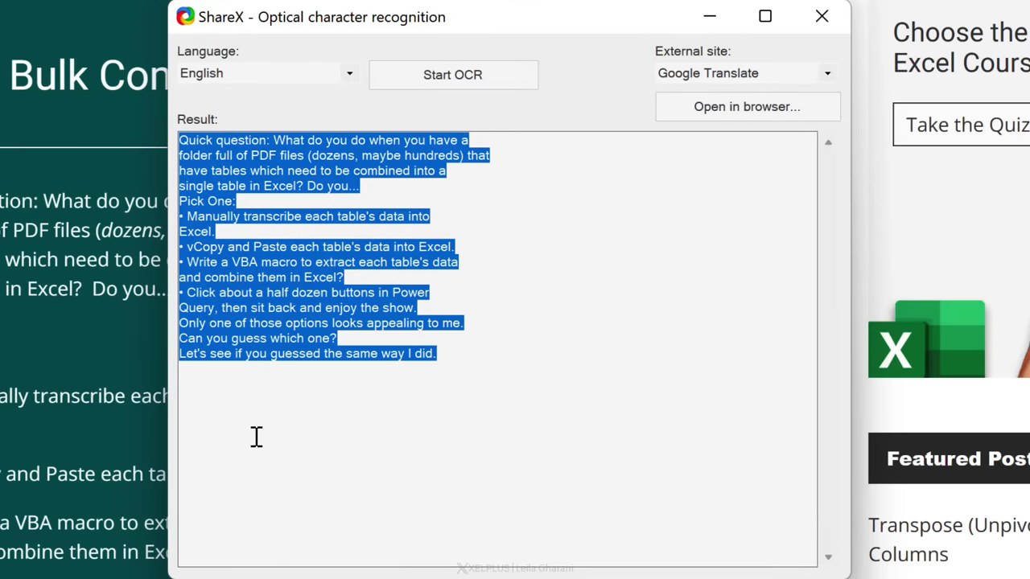
left_click(256, 436)
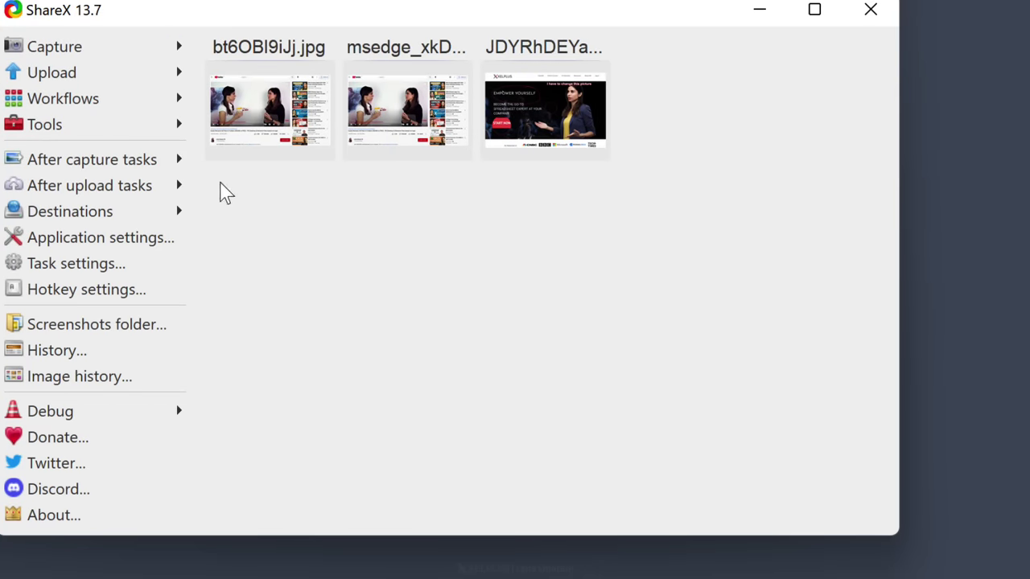
Review Hotkey settings, then open Application settings and the Task settings Notifications page.
left_click(145, 291)
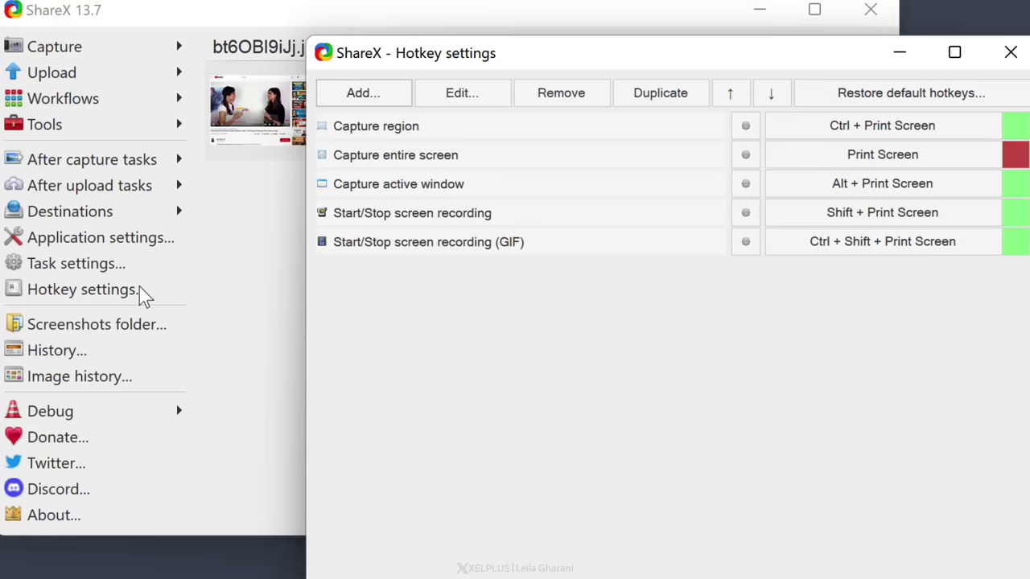
key("Escape")
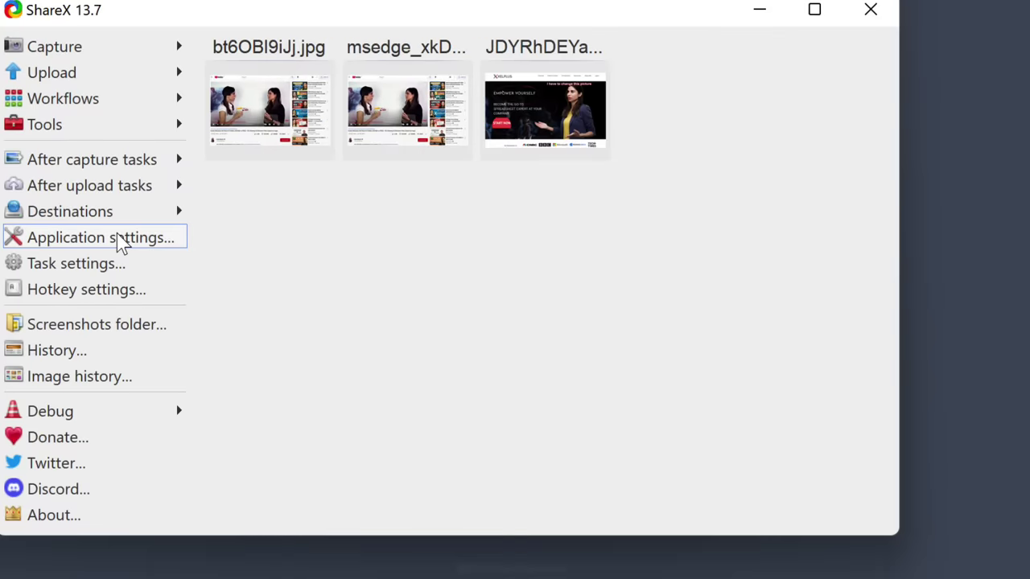
left_click(120, 241)
left_click(81, 266)
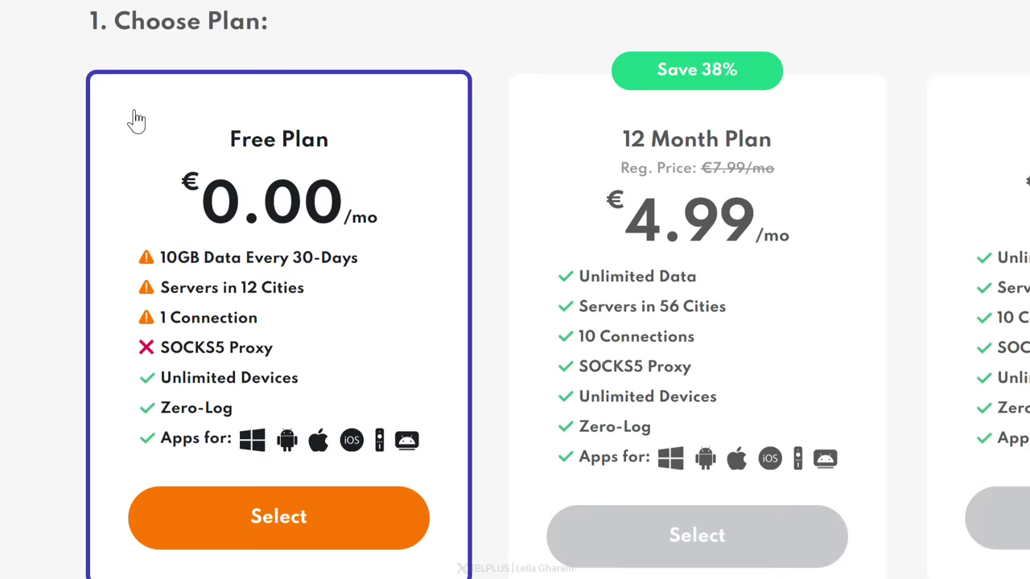
Select the €0.00/mo Free Plan under 1. Choose Plan on the PrivadoVPN pricing page.
left_click(181, 519)
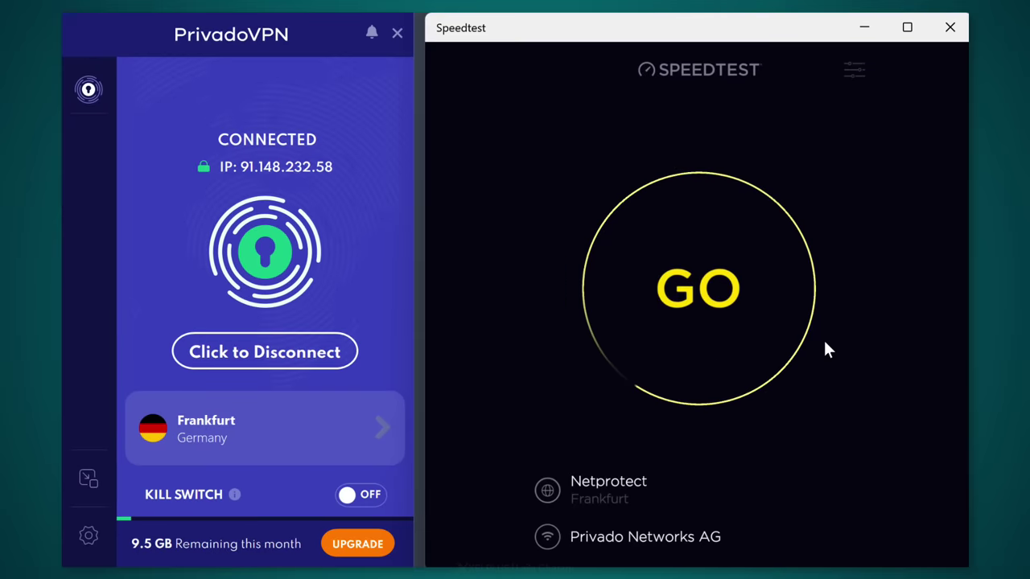
Start a Speedtest run over the Frankfurt VPN connection.
left_click(819, 342)
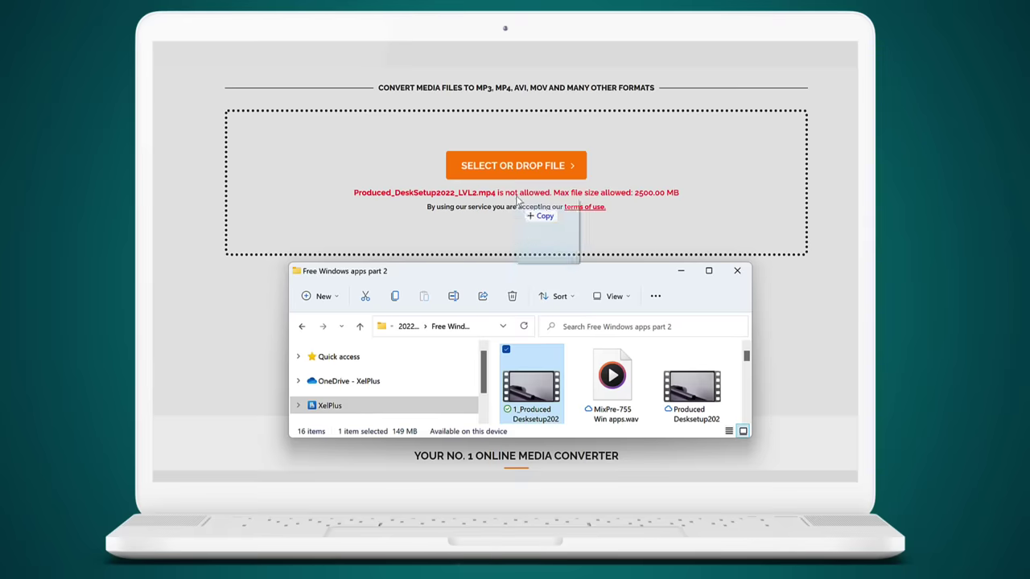
Drop the 149 MB desk setup video from File Explorer onto the SELECT OR DROP FILE zone.
left_click_drag(517, 194, 498, 148)
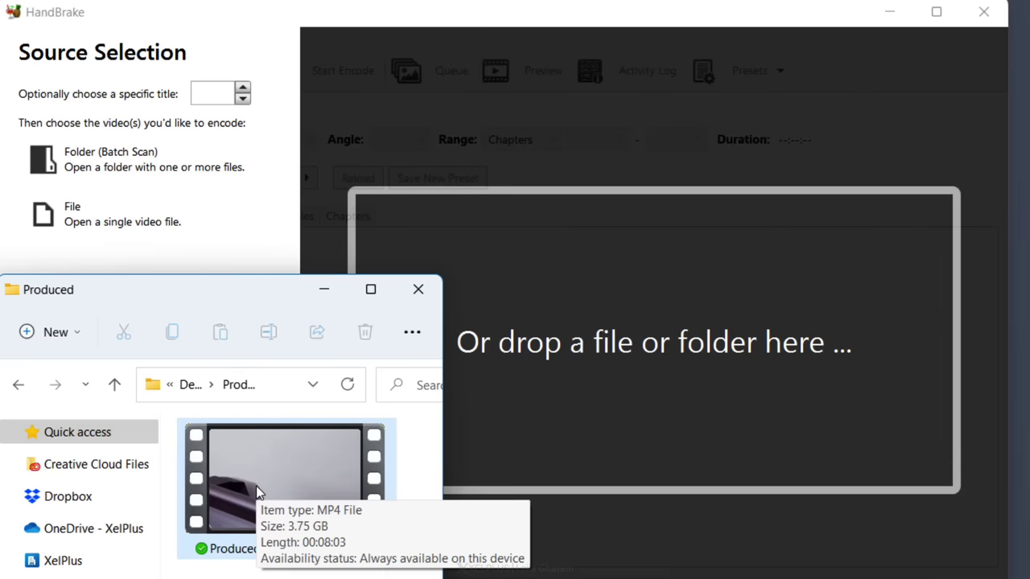
Load Produced_DeskSetup2022_LVL2 into HandBrake as the source and select the Fast 1080p30 preset.
left_click(257, 492)
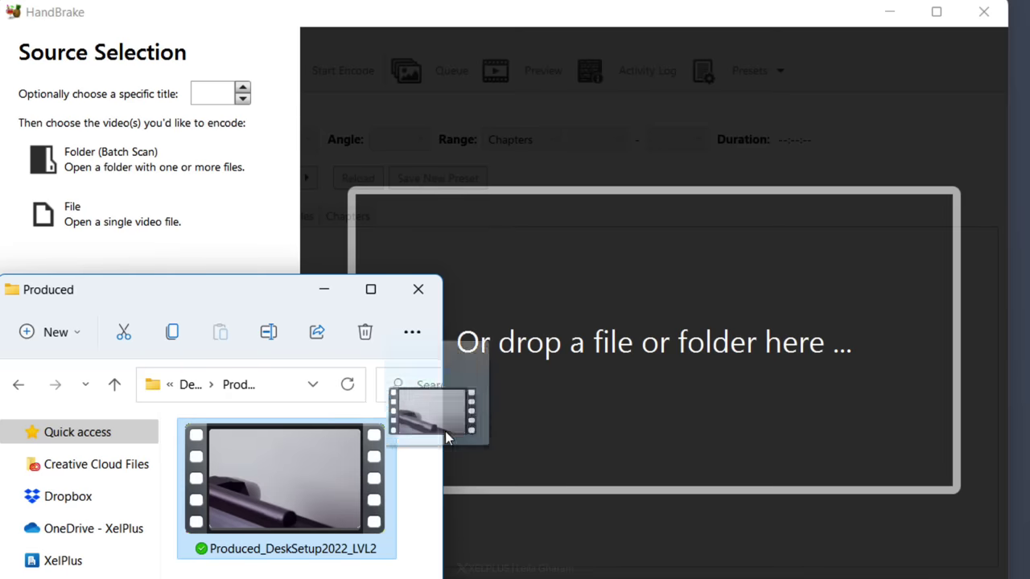
left_click_drag(473, 430, 552, 404)
left_click(324, 289)
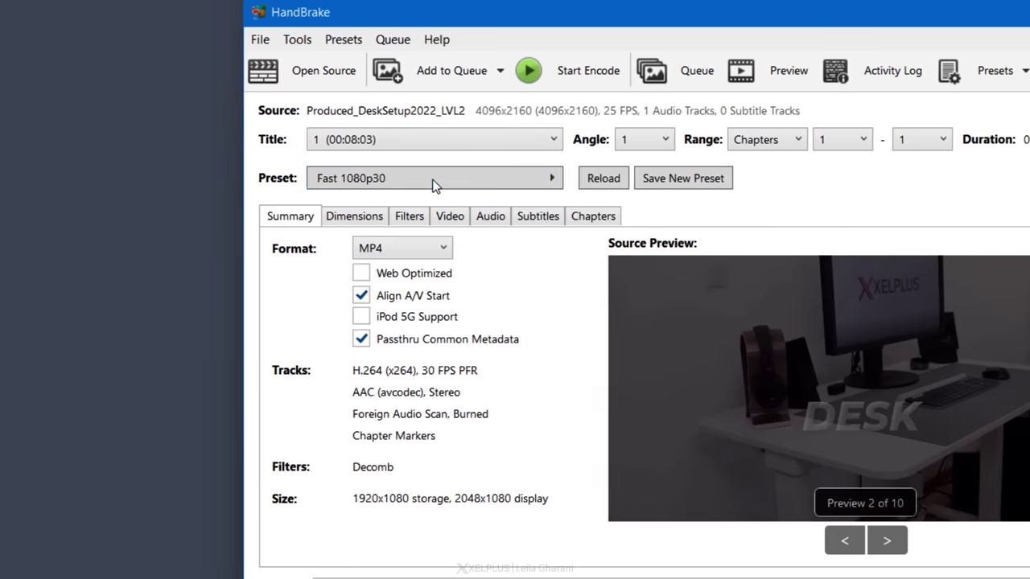
left_click(188, 180)
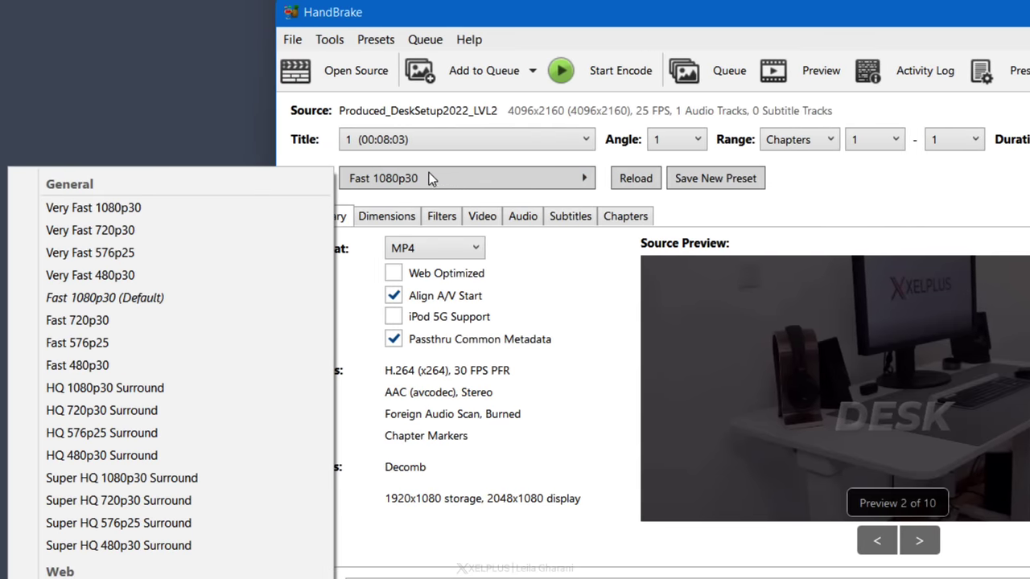
left_click(208, 299)
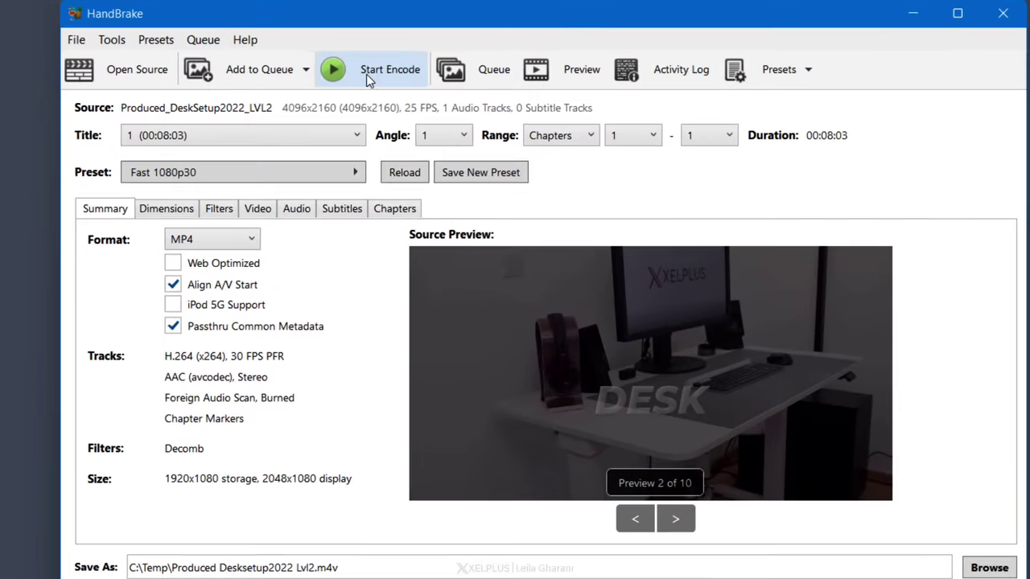
Check rotation, try a custom top crop, revert to automatic cropping, then view Filters.
left_click(123, 221)
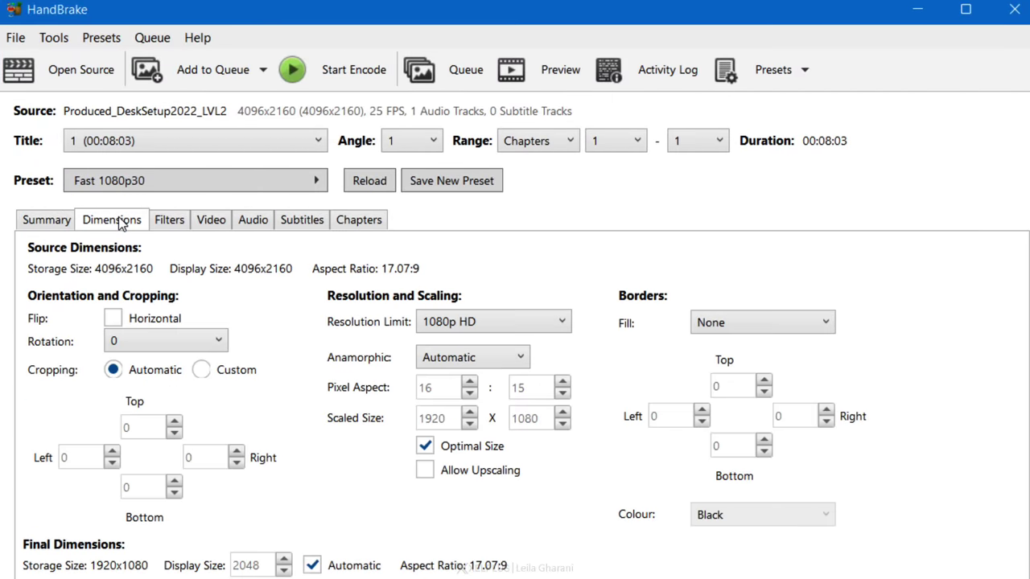
left_click(182, 344)
left_click(201, 370)
left_click(174, 423)
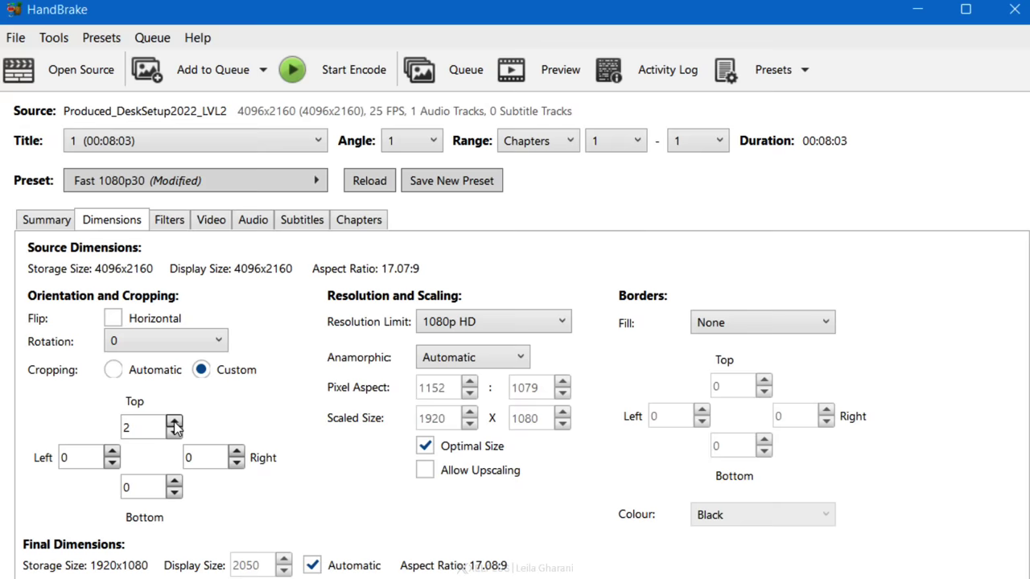
left_click(114, 370)
left_click(167, 225)
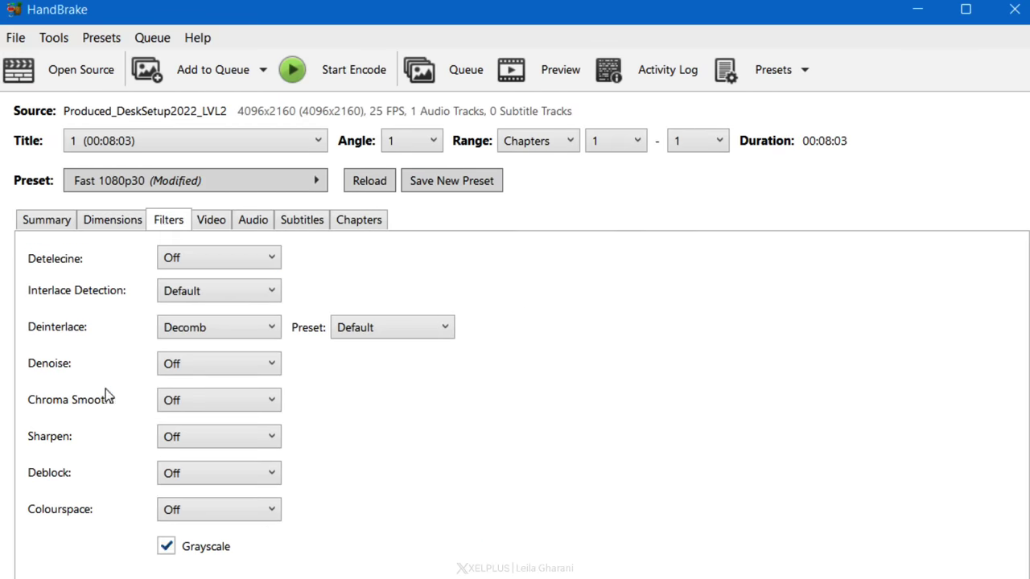
Review the encode summary, filters and video settings, keeping the H.264 (x264) encoder.
left_click(47, 225)
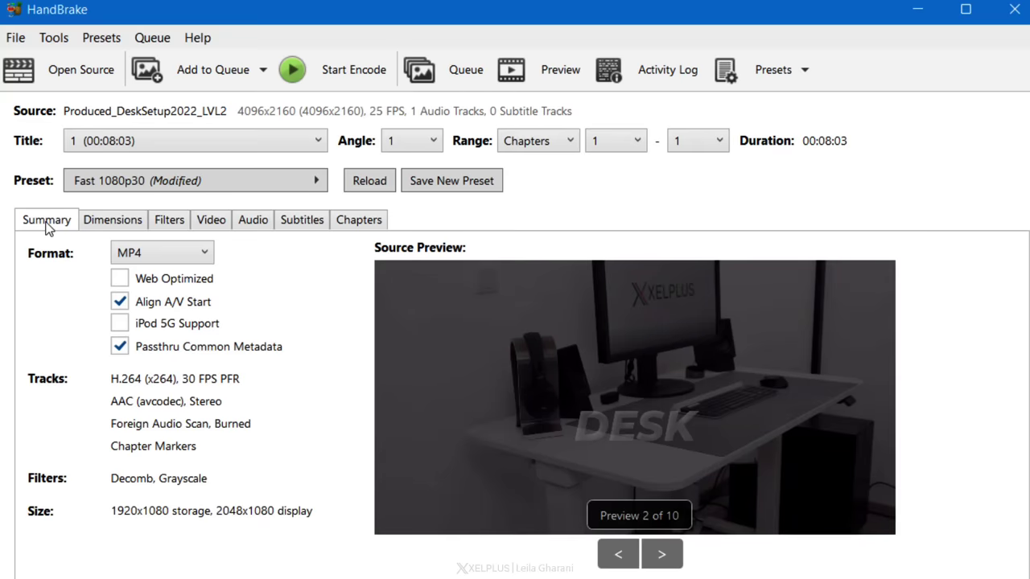
left_click(157, 224)
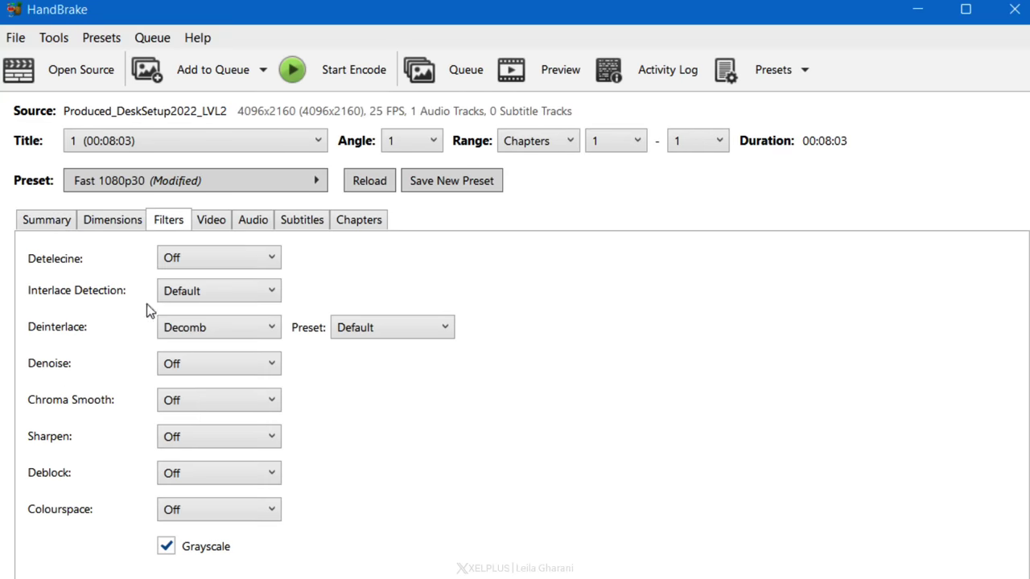
left_click(213, 224)
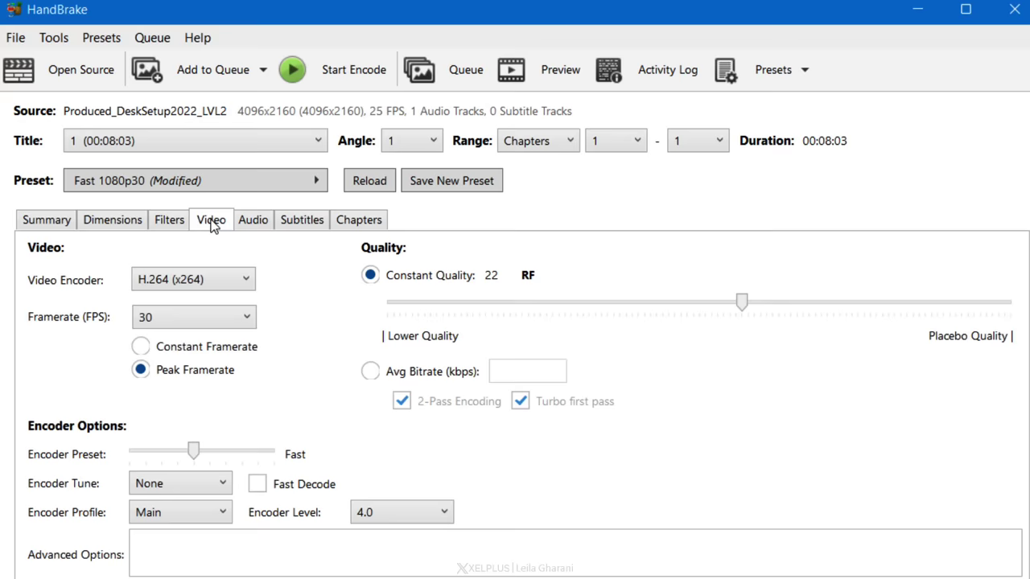
left_click(232, 281)
left_click(202, 306)
Keep the framerate at 30, check the subtitle tracks, and start encoding the video.
left_click(193, 317)
left_click(192, 317)
left_click(310, 222)
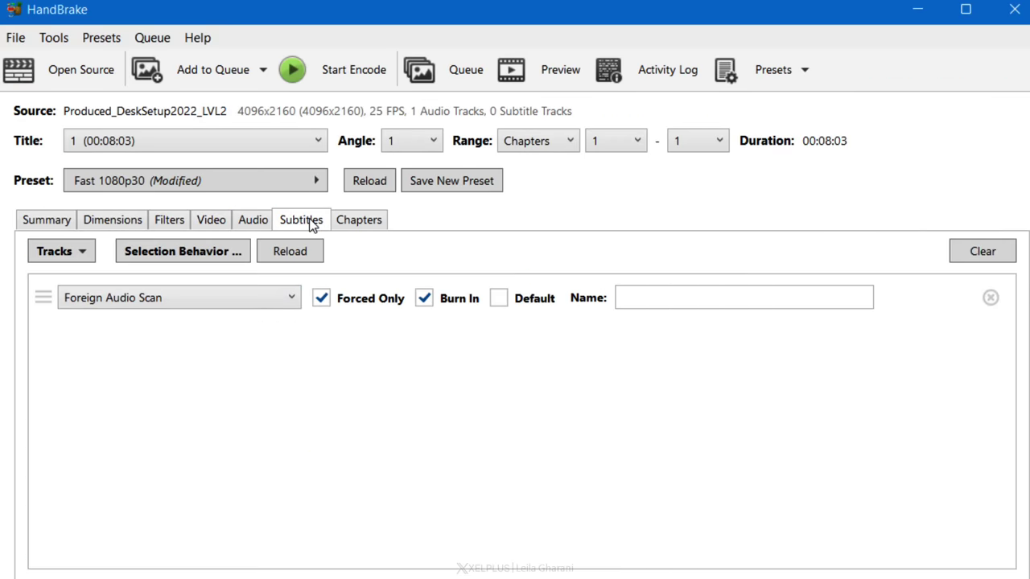
left_click(347, 73)
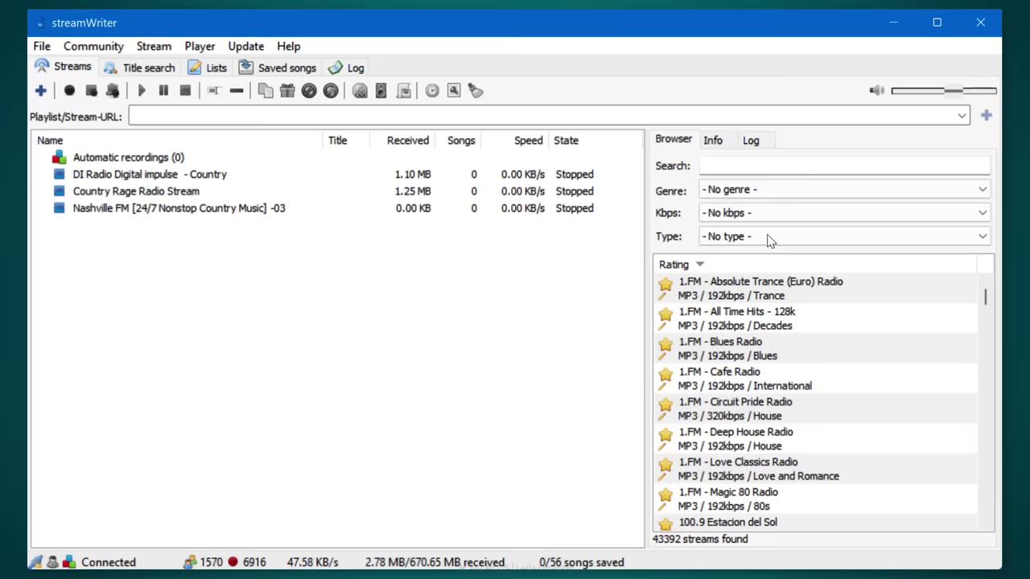
Browse the genre list, then search the station browser for 'nashville fm' to list six stations.
left_click(766, 194)
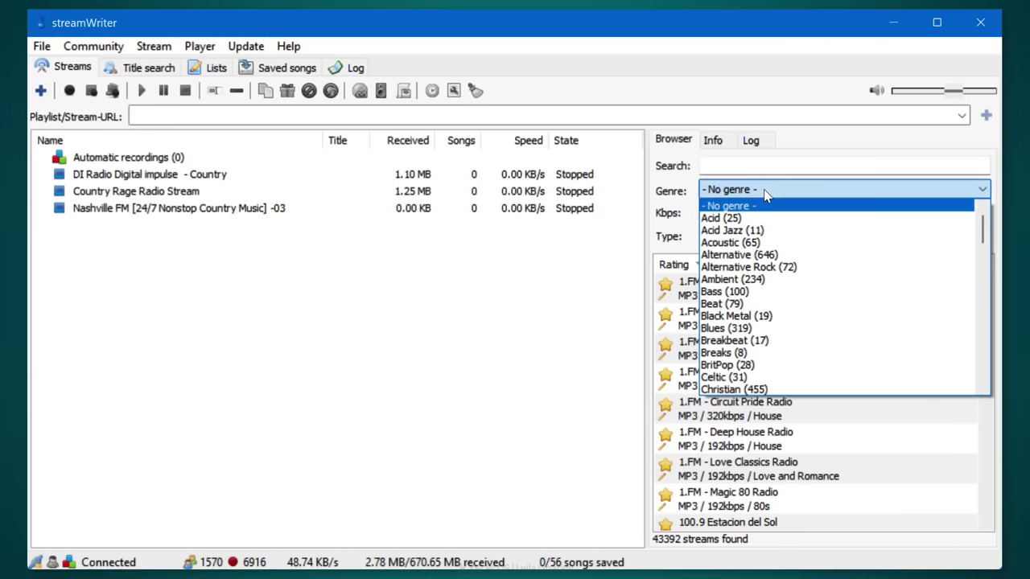
scroll(765, 195, "down", 12)
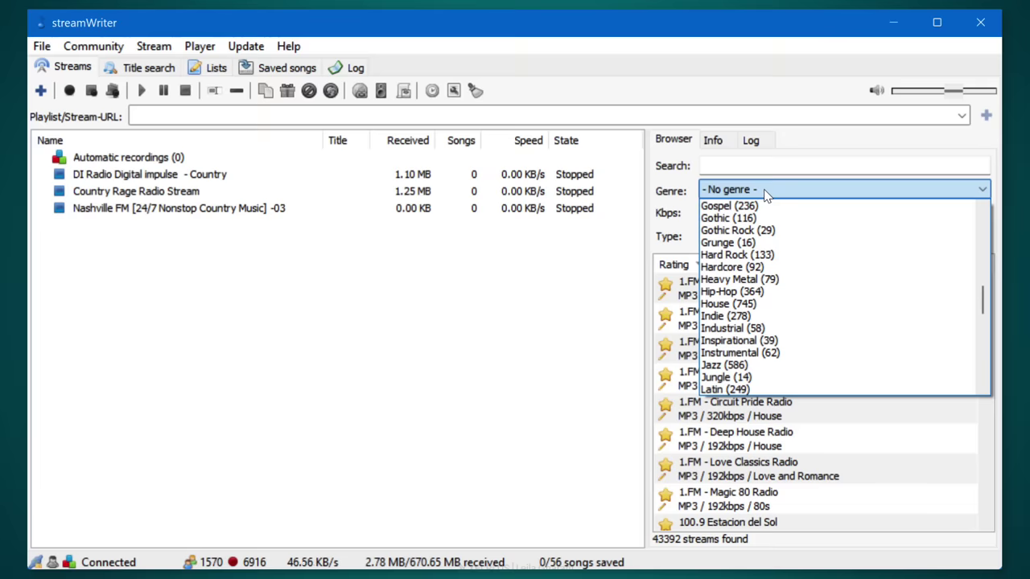
left_click(752, 165)
left_click(751, 164)
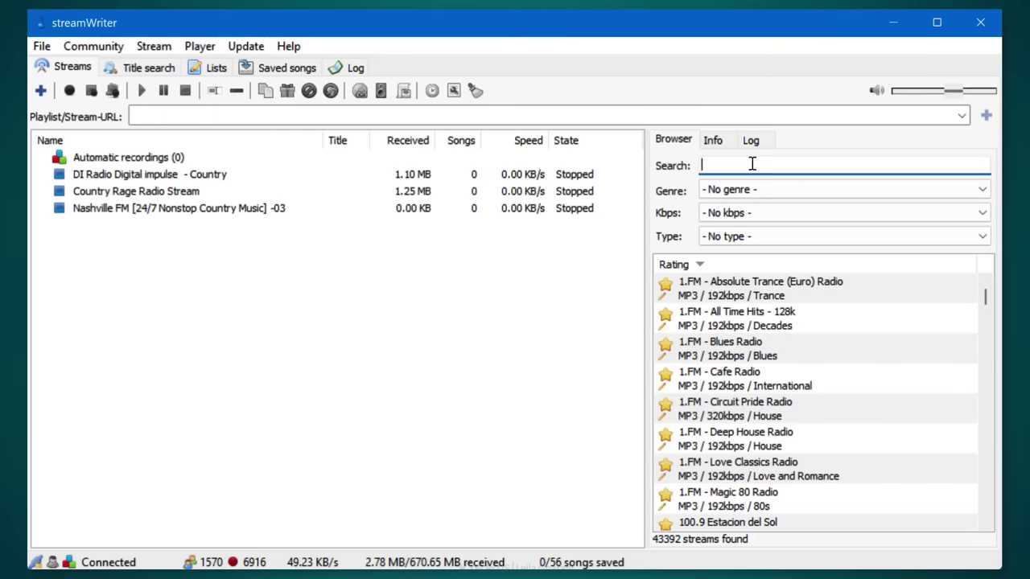
type("nashville fm")
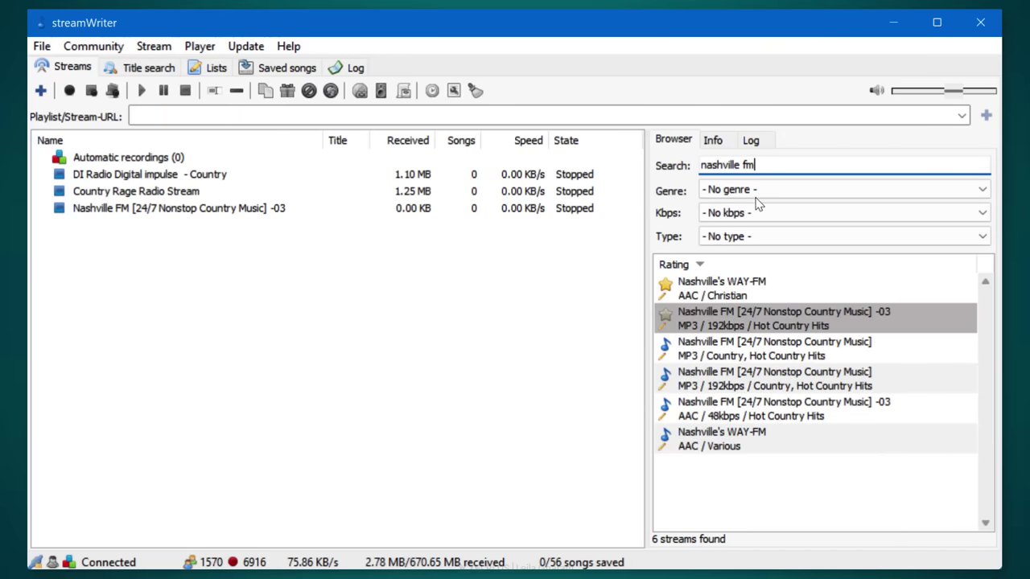
right_click(765, 317)
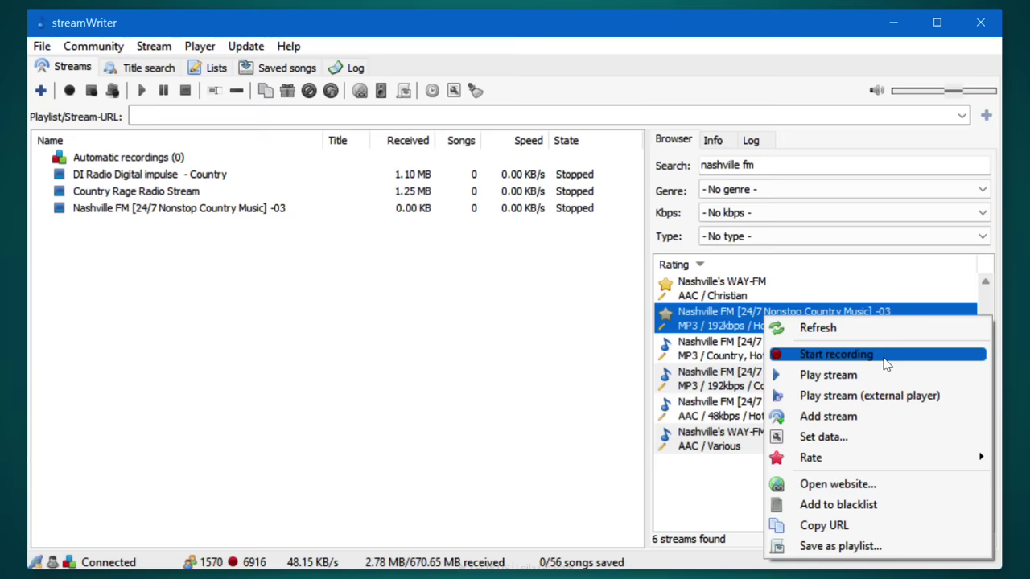
key("Escape")
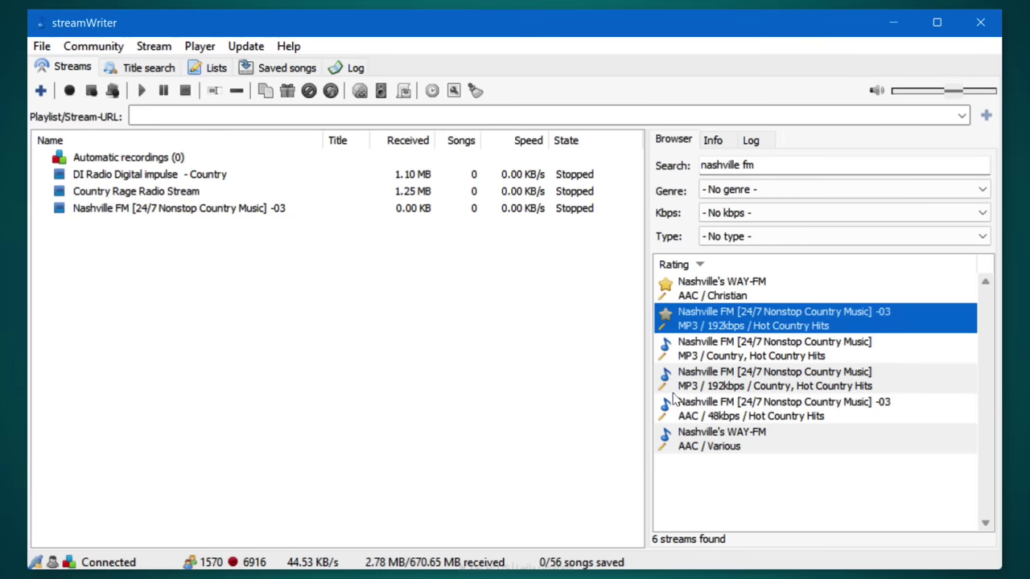
Create a new stream category named Country.
right_click(114, 256)
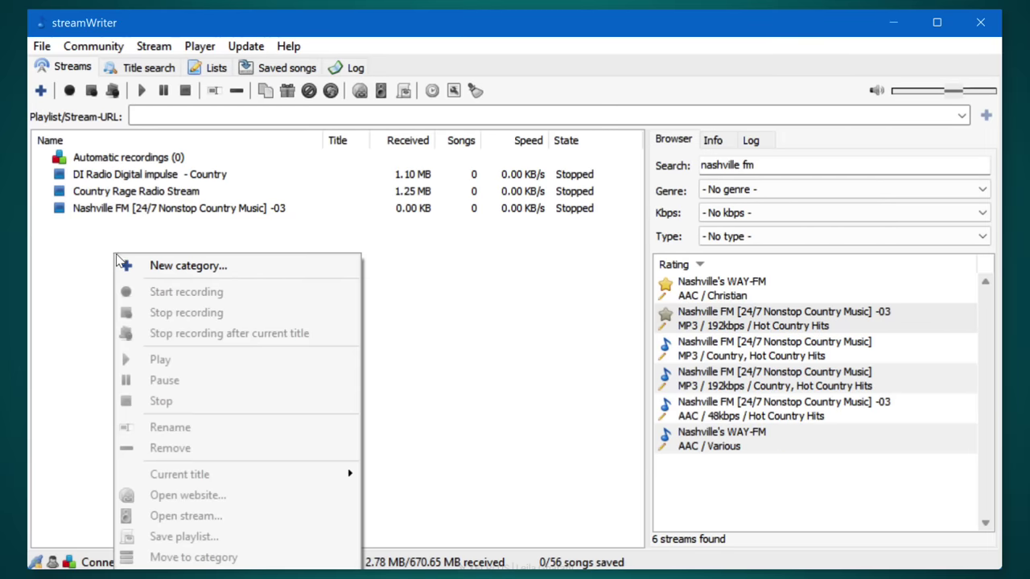
left_click(175, 269)
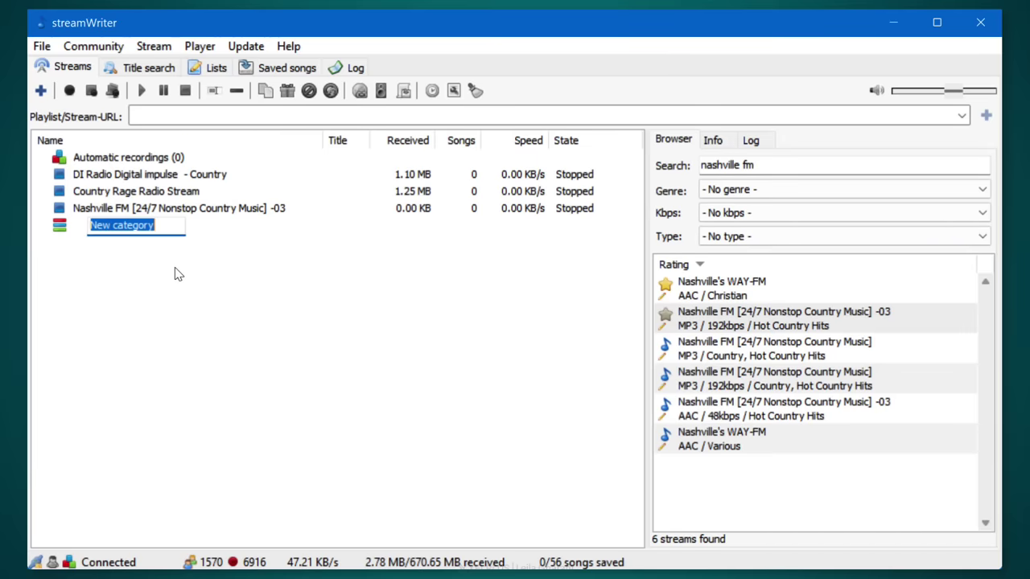
type("Country")
key("Return")
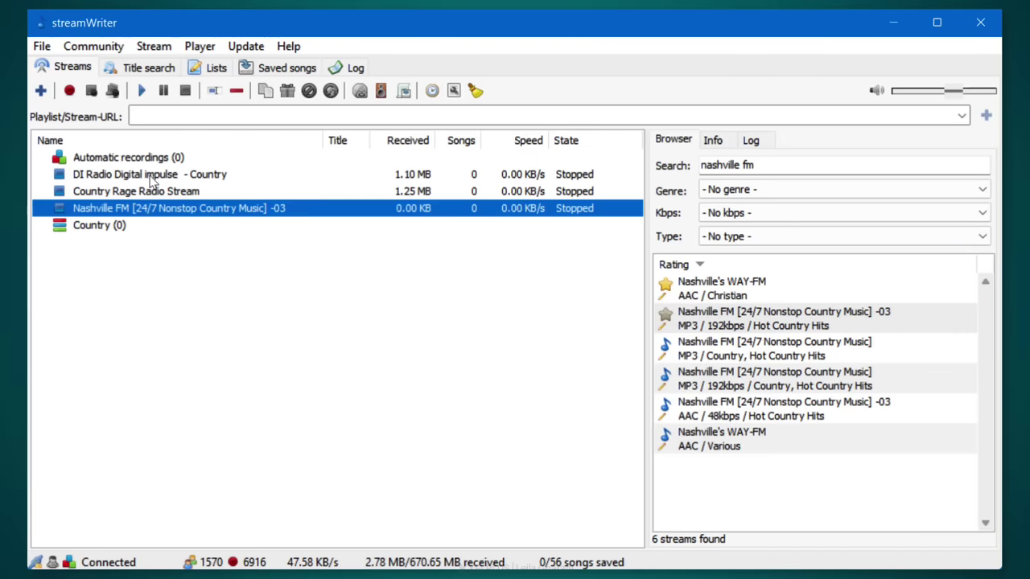
Move the three country stations into the Country category and set the category recording.
left_click(154, 176, "shift")
left_click_drag(154, 176, 125, 231)
left_click(125, 265)
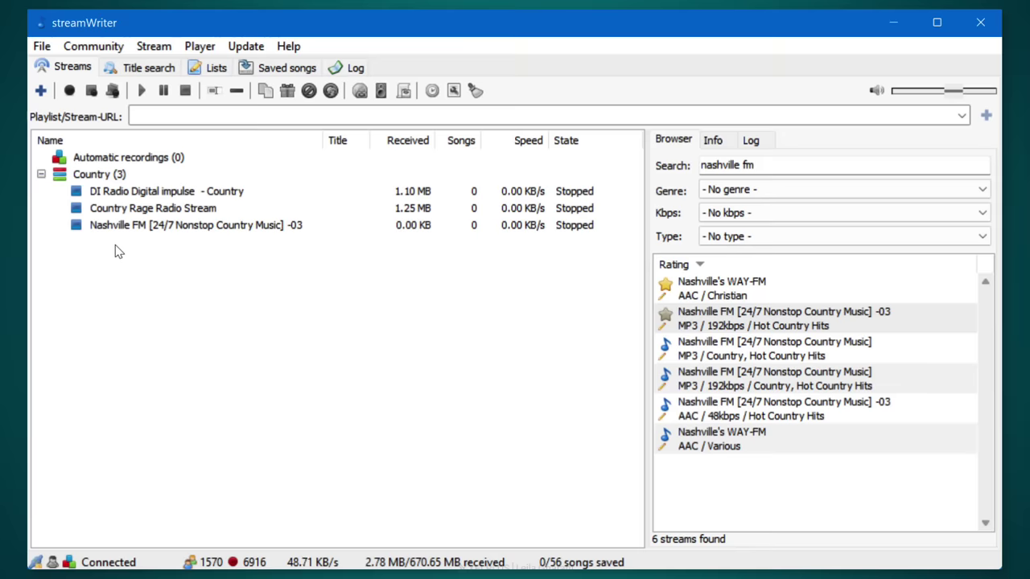
right_click(106, 173)
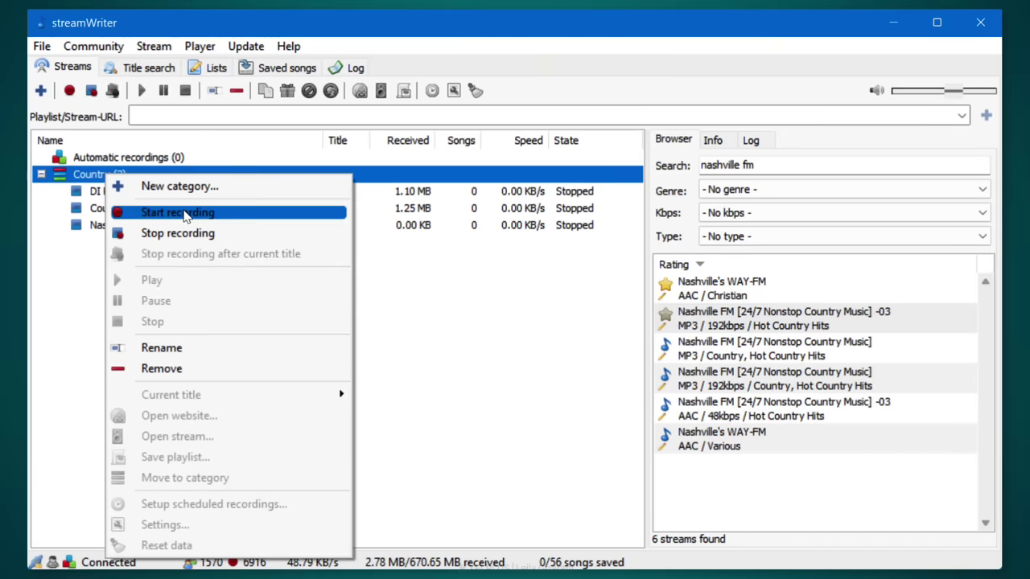
left_click(185, 213)
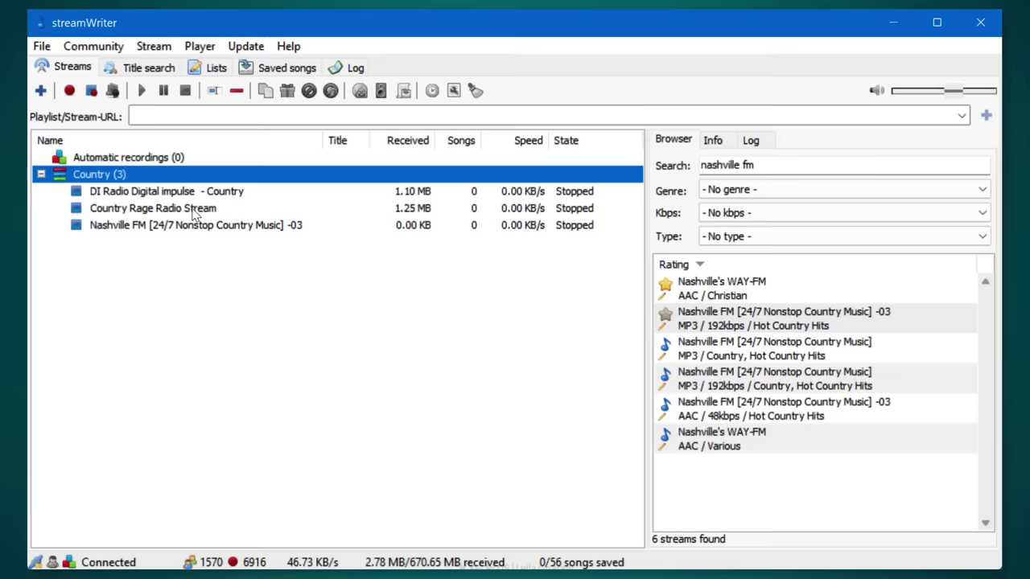
Play 'Patsy Cline - Back In Baby's Arms.mp3' from the Saved songs list.
left_click(293, 70)
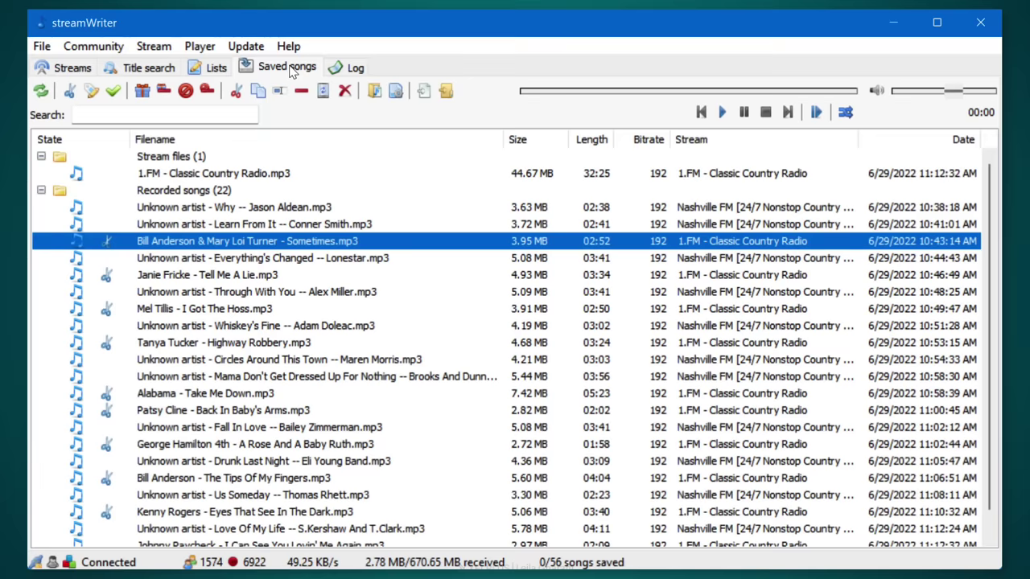
double_click(205, 411)
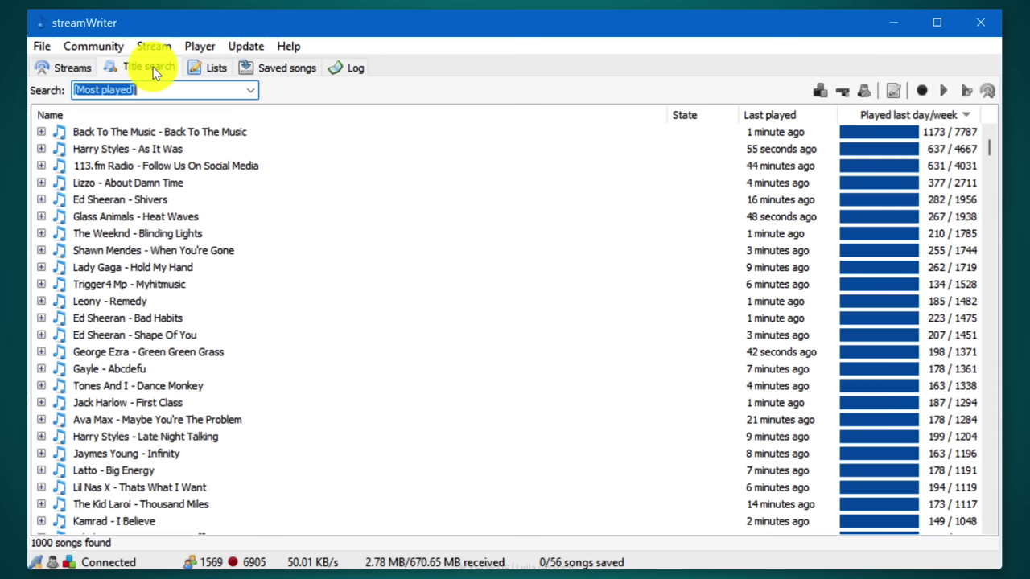
Search titles for 'gandhi buddha' and add Cheryl Wheeler's Gandhi/Buddha to the automatic wishlist.
type("glnd")
type("hi buddha")
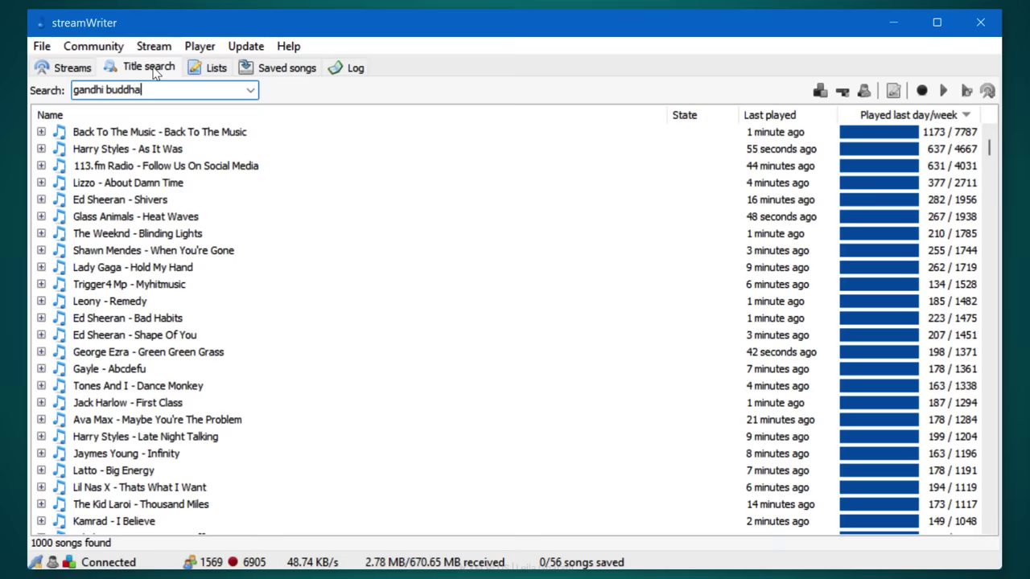
key("Return")
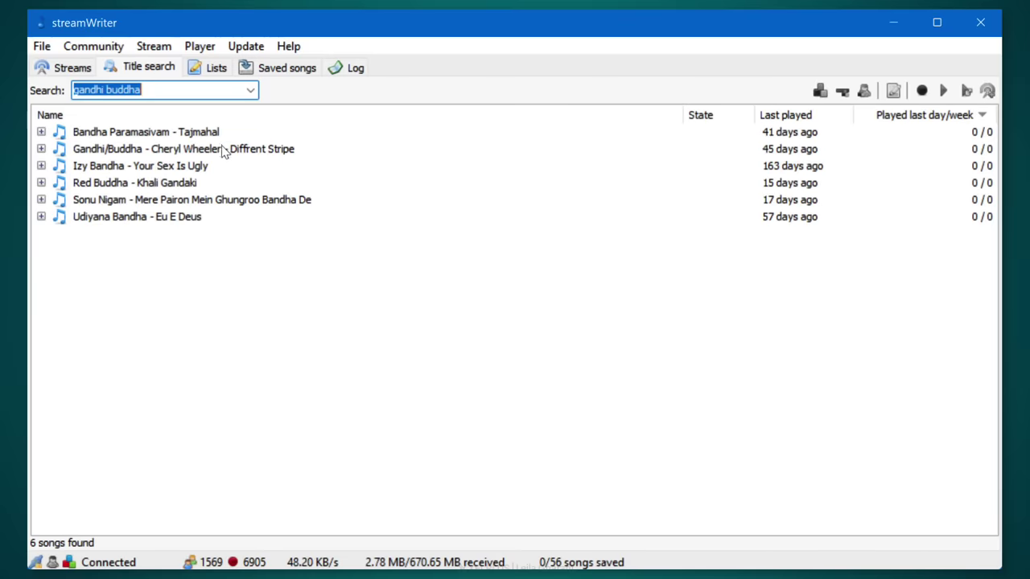
right_click(224, 152)
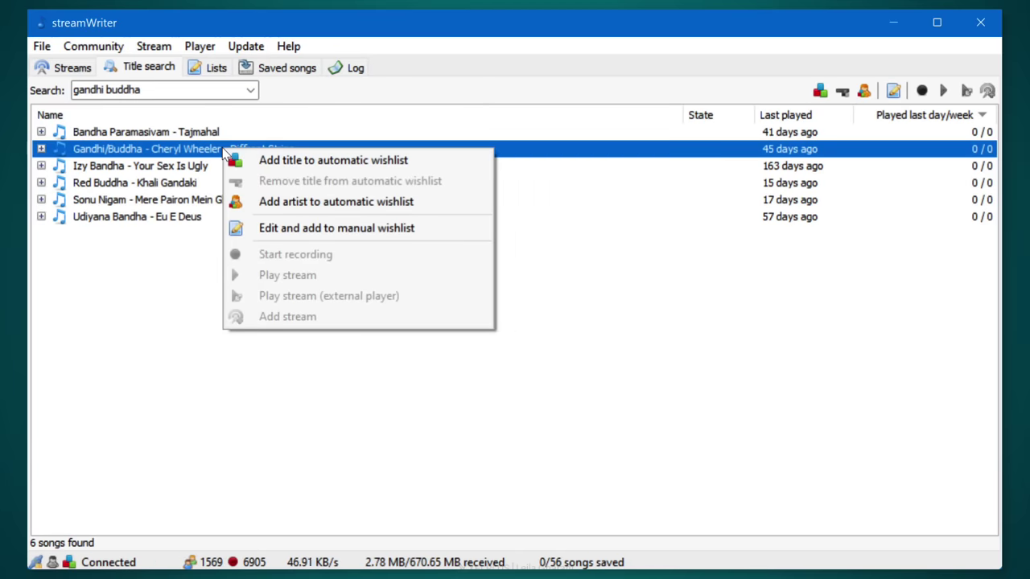
left_click(270, 161)
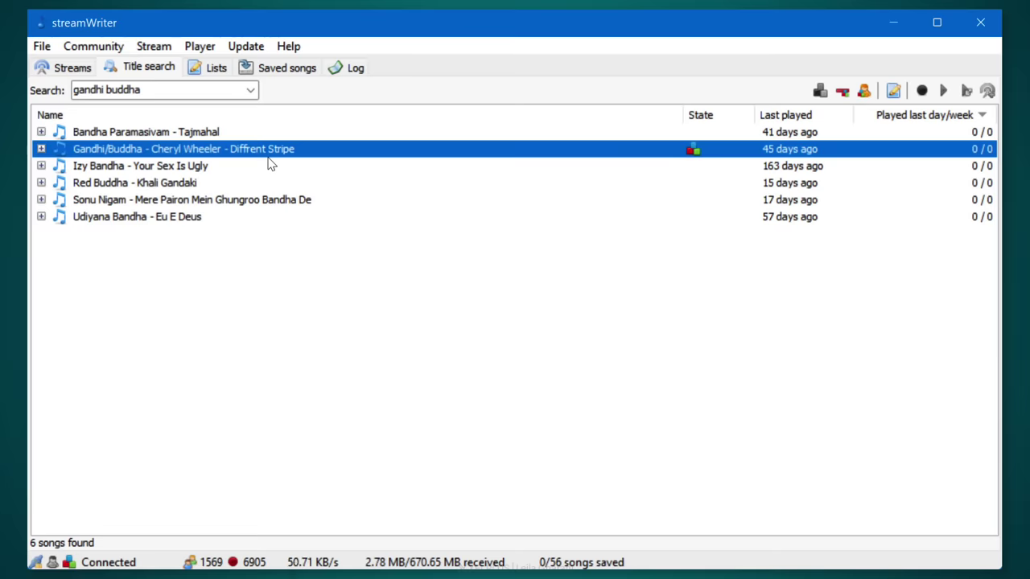
Show the Lists tab with the five-entry Wishlist and the empty Ignorelist.
left_click(213, 71)
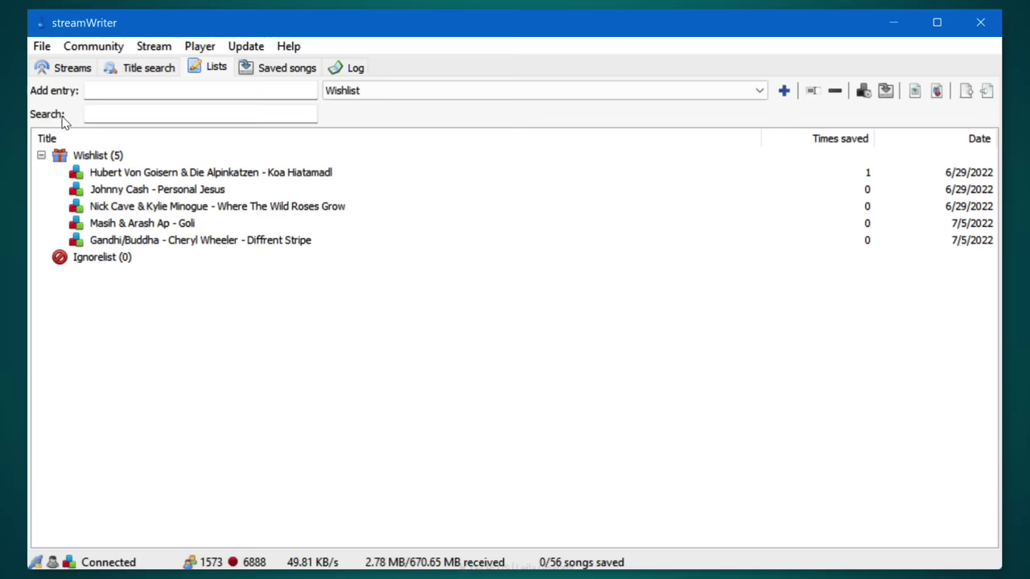
Review the general settings and filename pattern pages in Settings, then close the window.
left_click(41, 48)
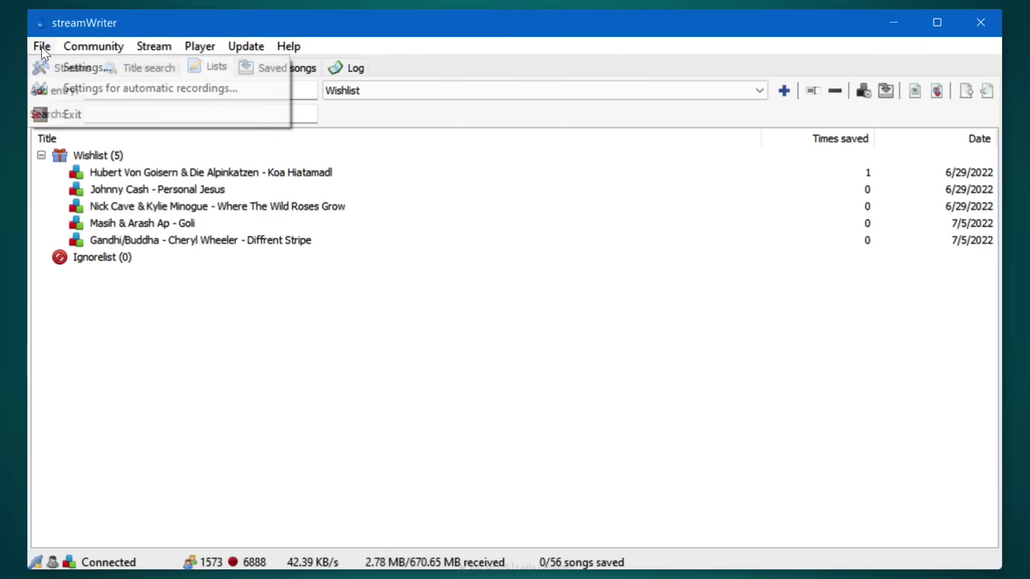
left_click(49, 68)
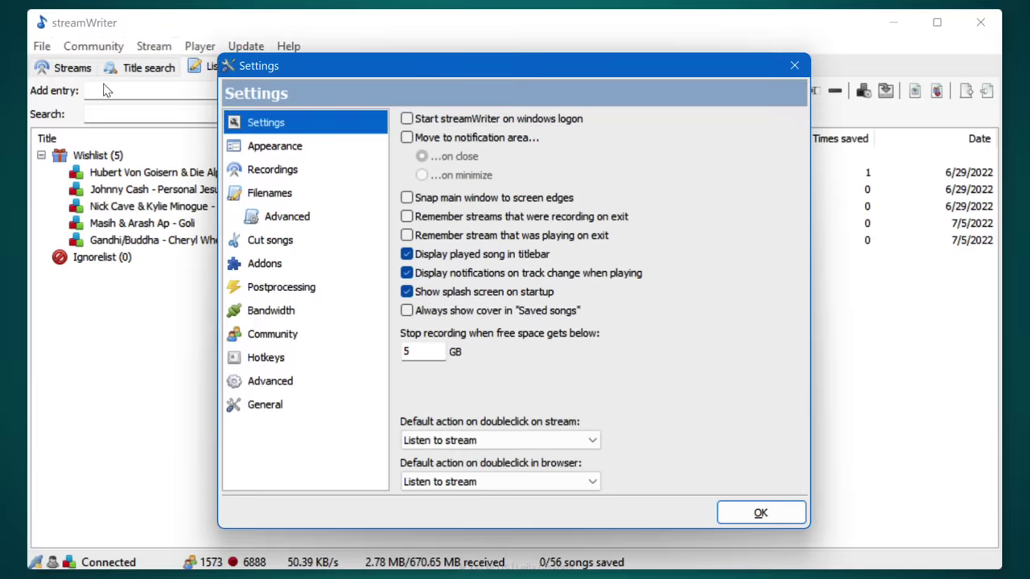
left_click(279, 195)
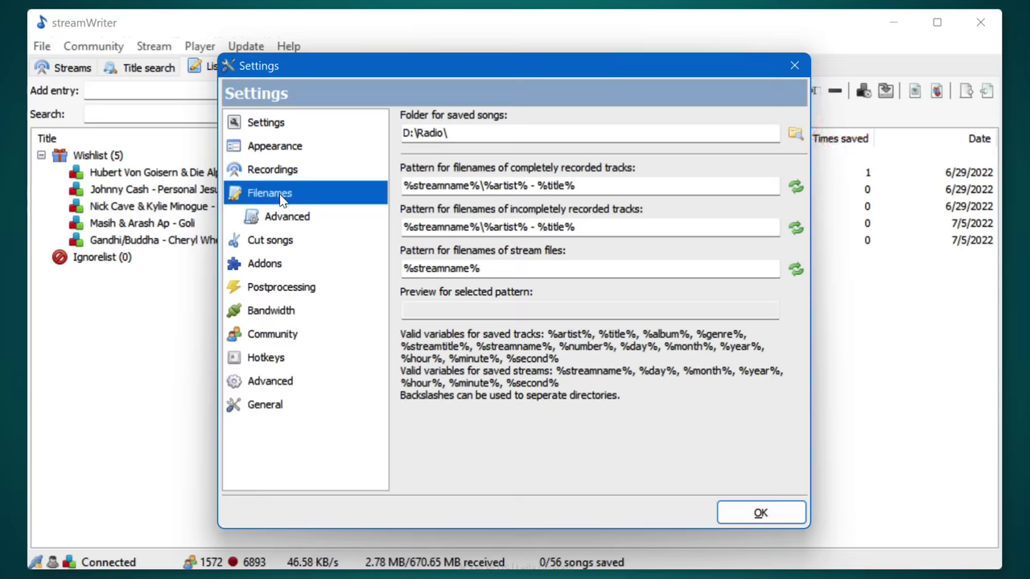
left_click(286, 130)
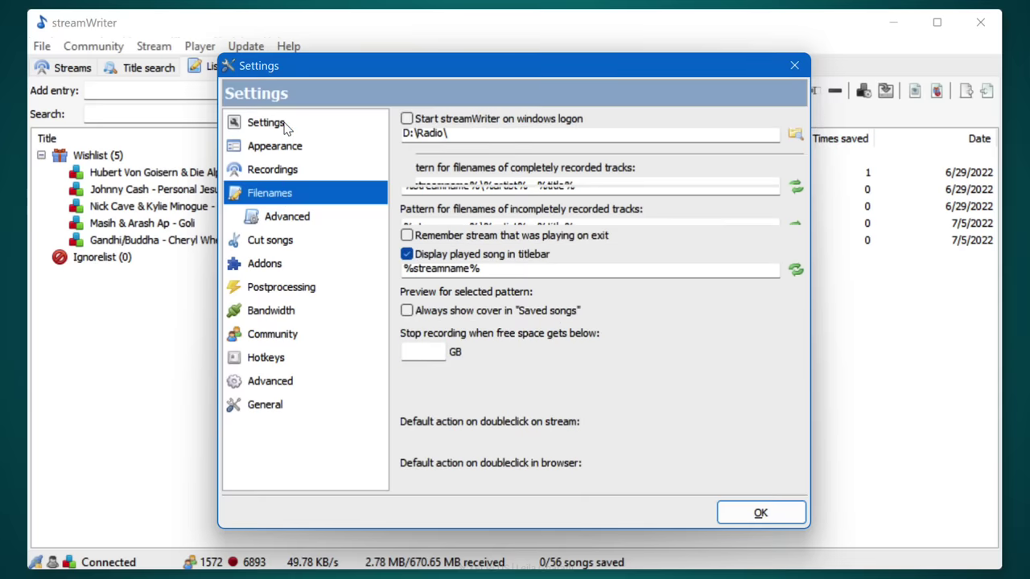
key("Escape")
left_click(42, 46)
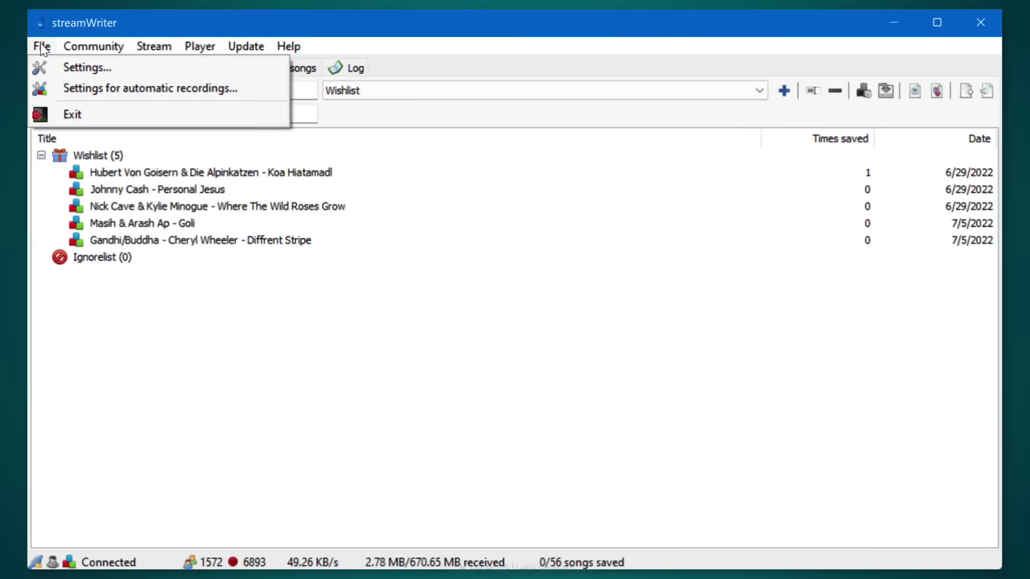
Open the automatic recording settings, keep Medium minimum quality, and check the available formats.
left_click(42, 88)
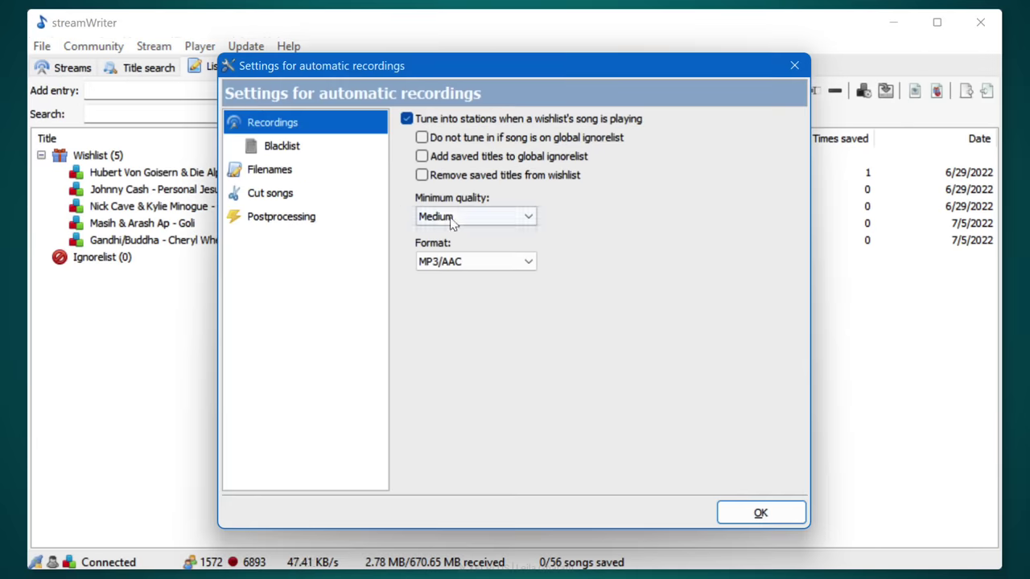
left_click(482, 217)
left_click(481, 217)
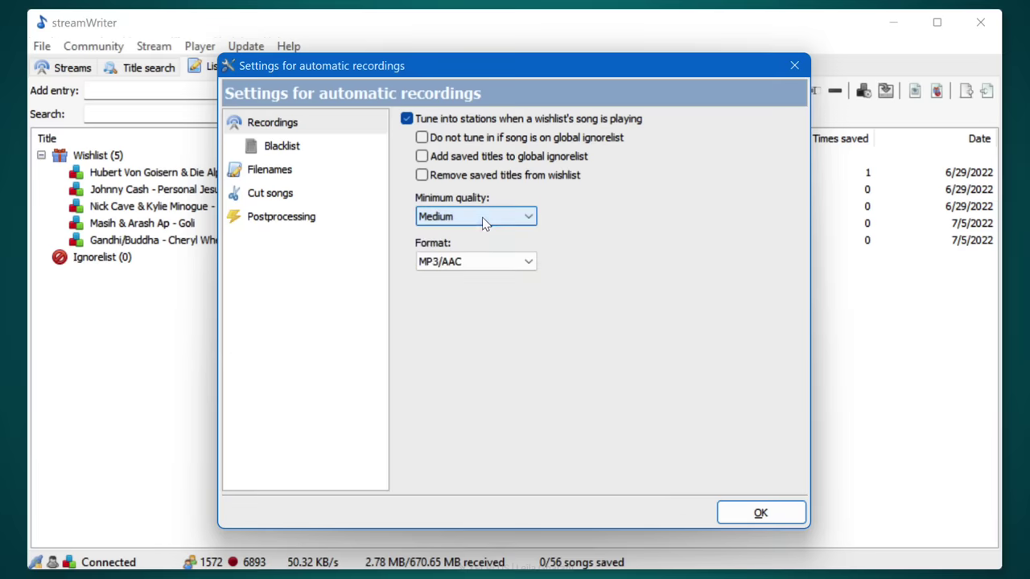
left_click(492, 261)
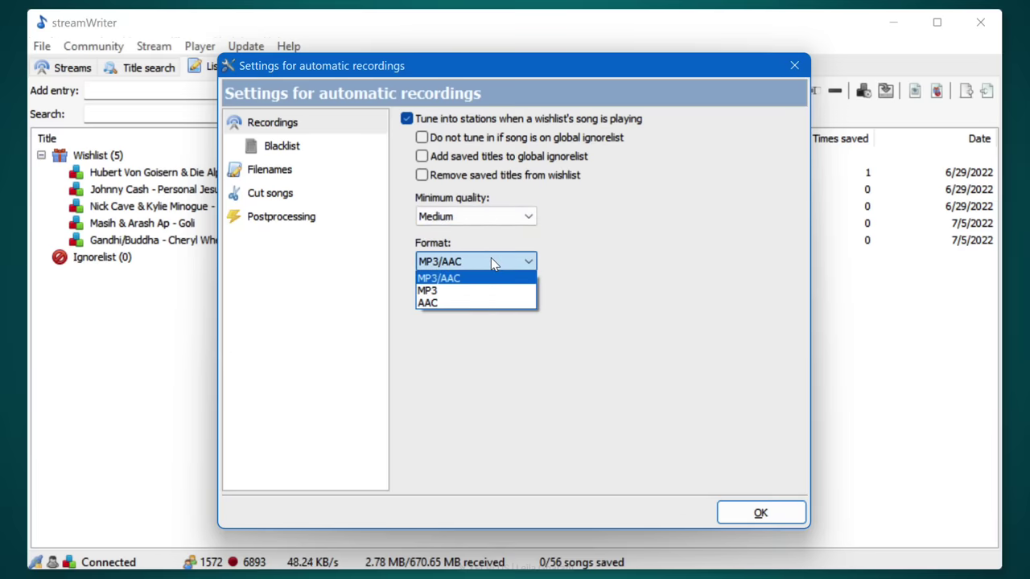